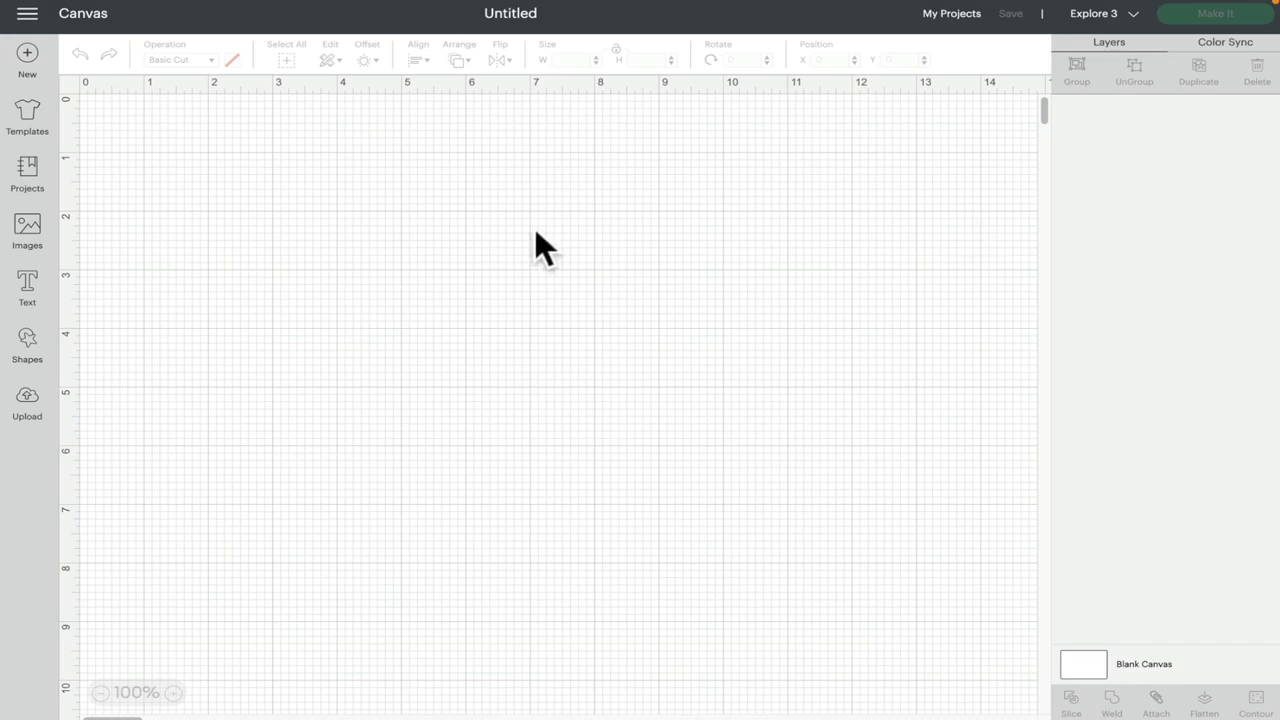
# Step: Open the Playroom Stacking Drawer Labels project details and look up its wolf head image #M1EB5B305
pyautogui.click(36, 186)
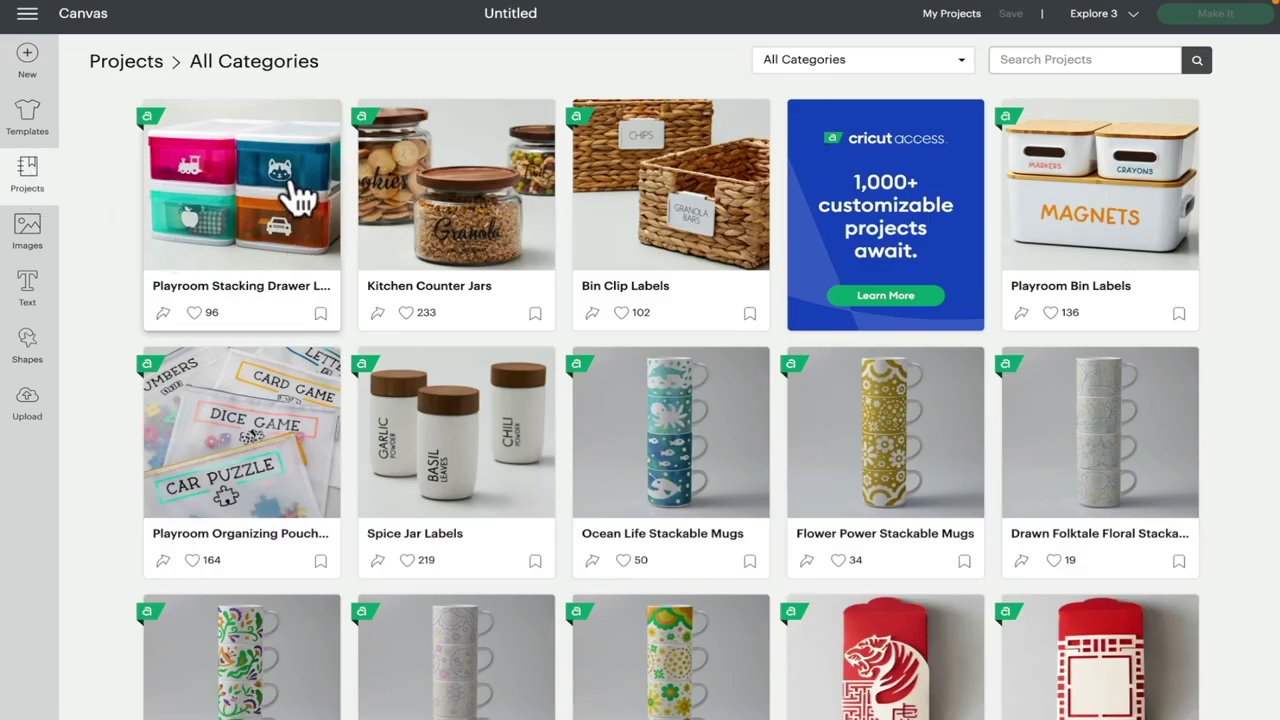
pyautogui.click(295, 238)
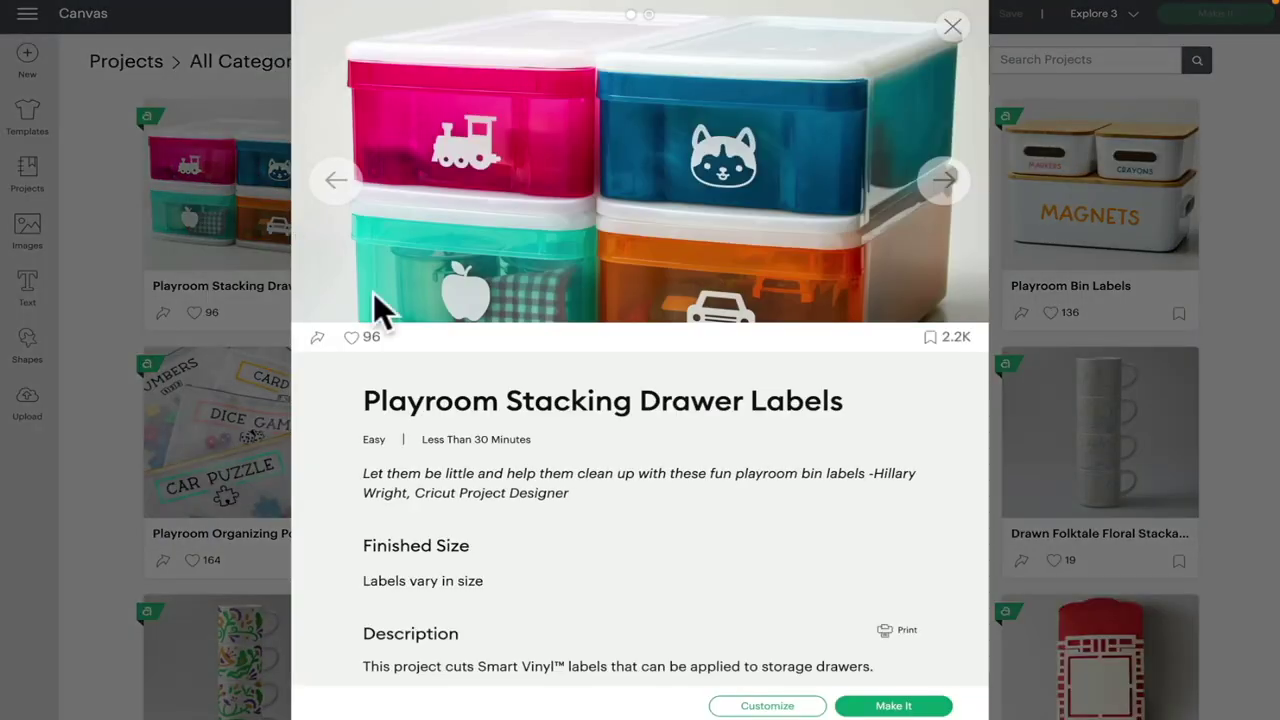
pyautogui.scroll(-10, 568, 494)
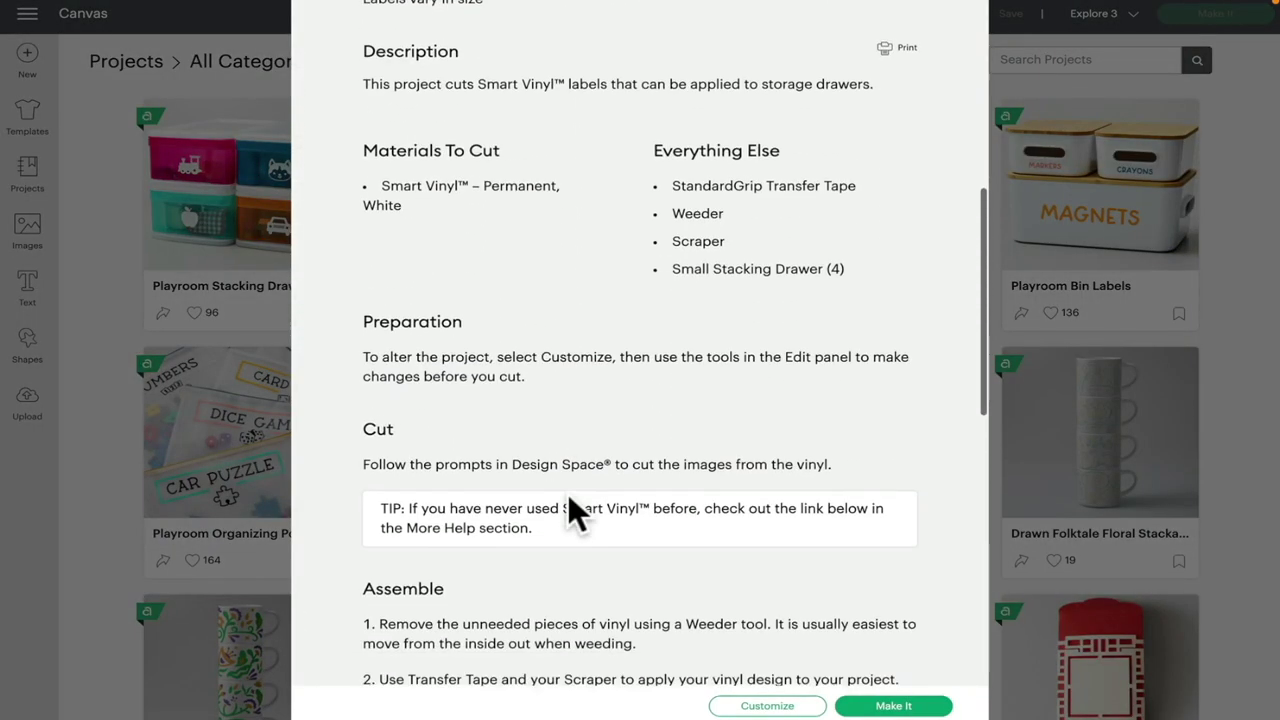
pyautogui.scroll(-5, 570, 500)
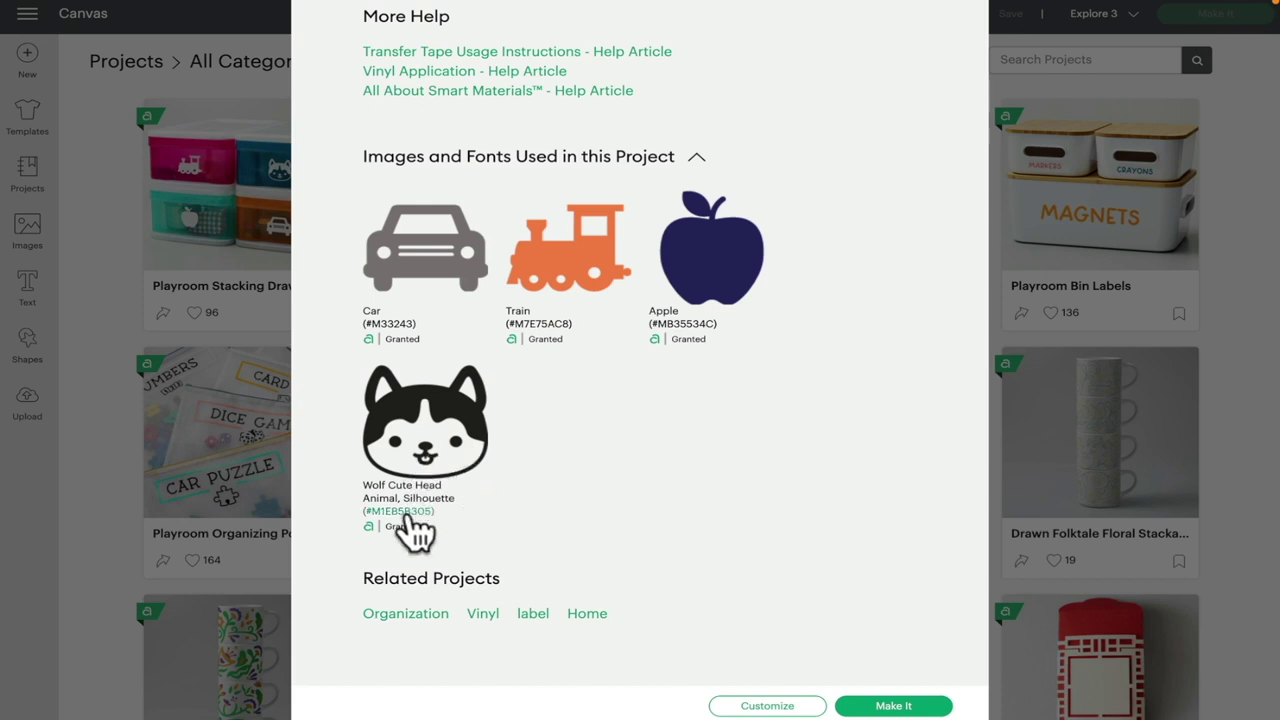
pyautogui.click(407, 512)
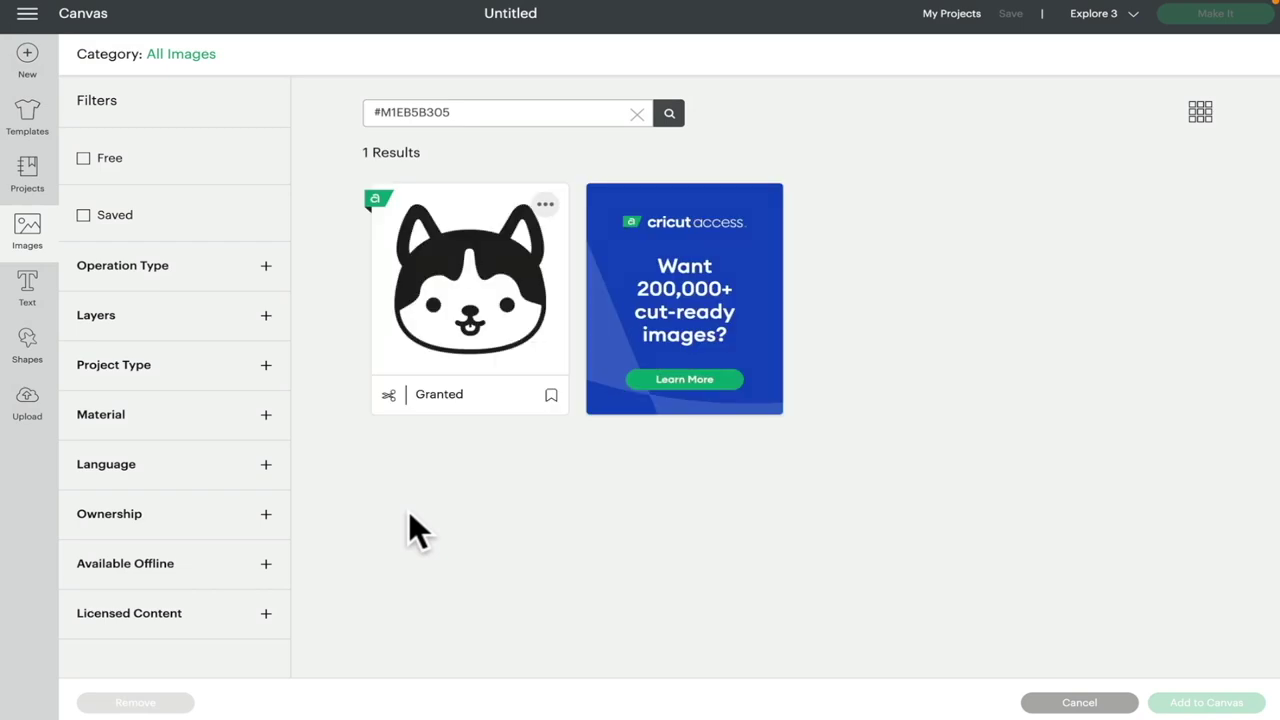
# Step: View the Wolf Cute Head image's sets and browse the 36-image Cute Animal Heads set
pyautogui.click(546, 205)
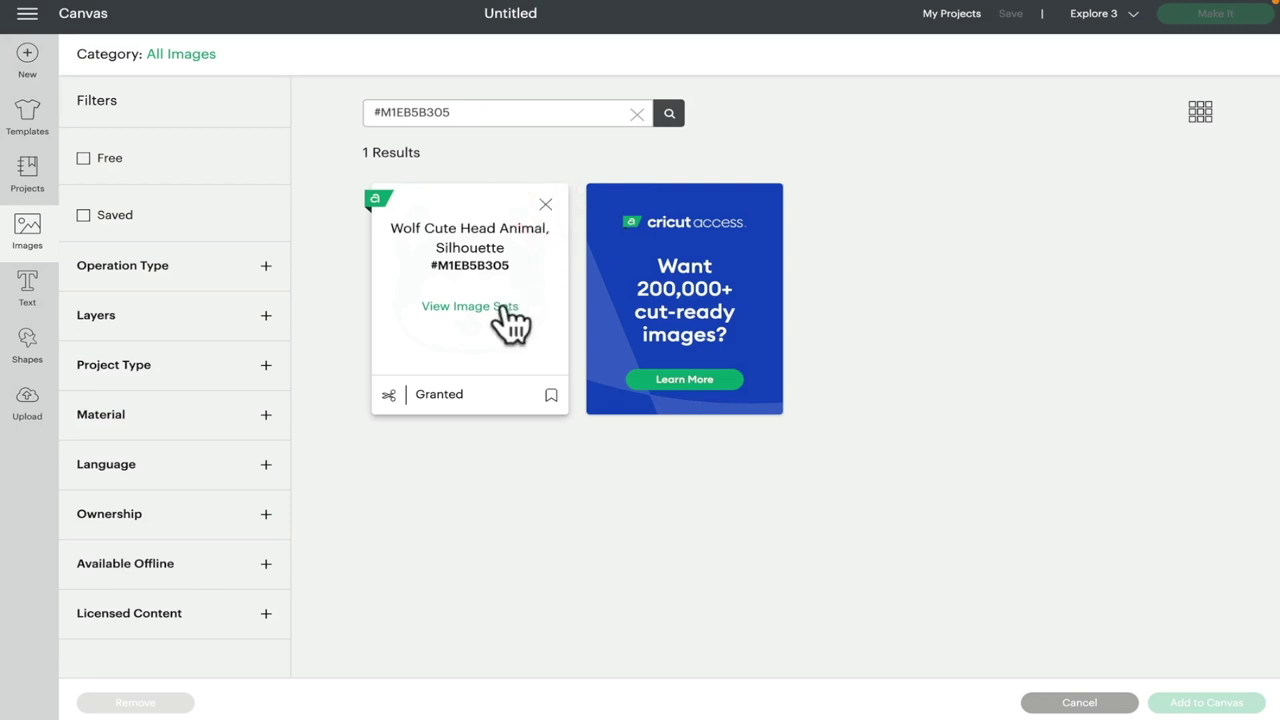
pyautogui.click(505, 308)
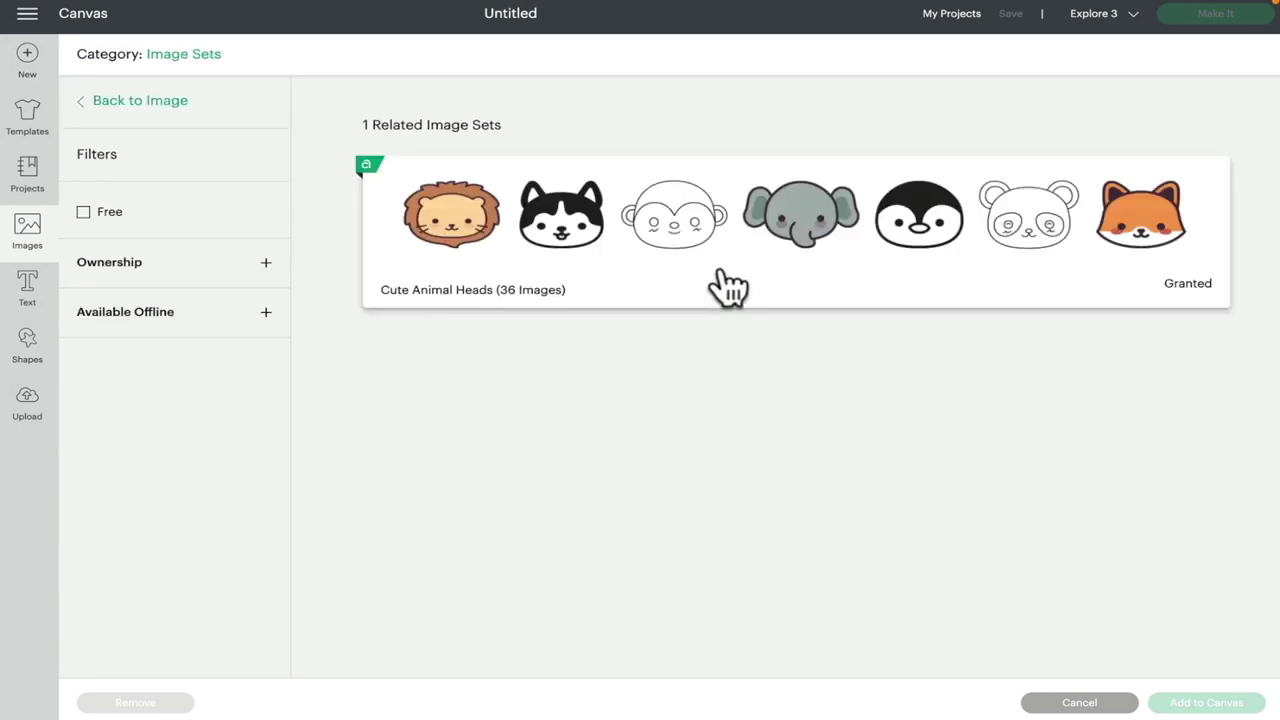
pyautogui.click(728, 287)
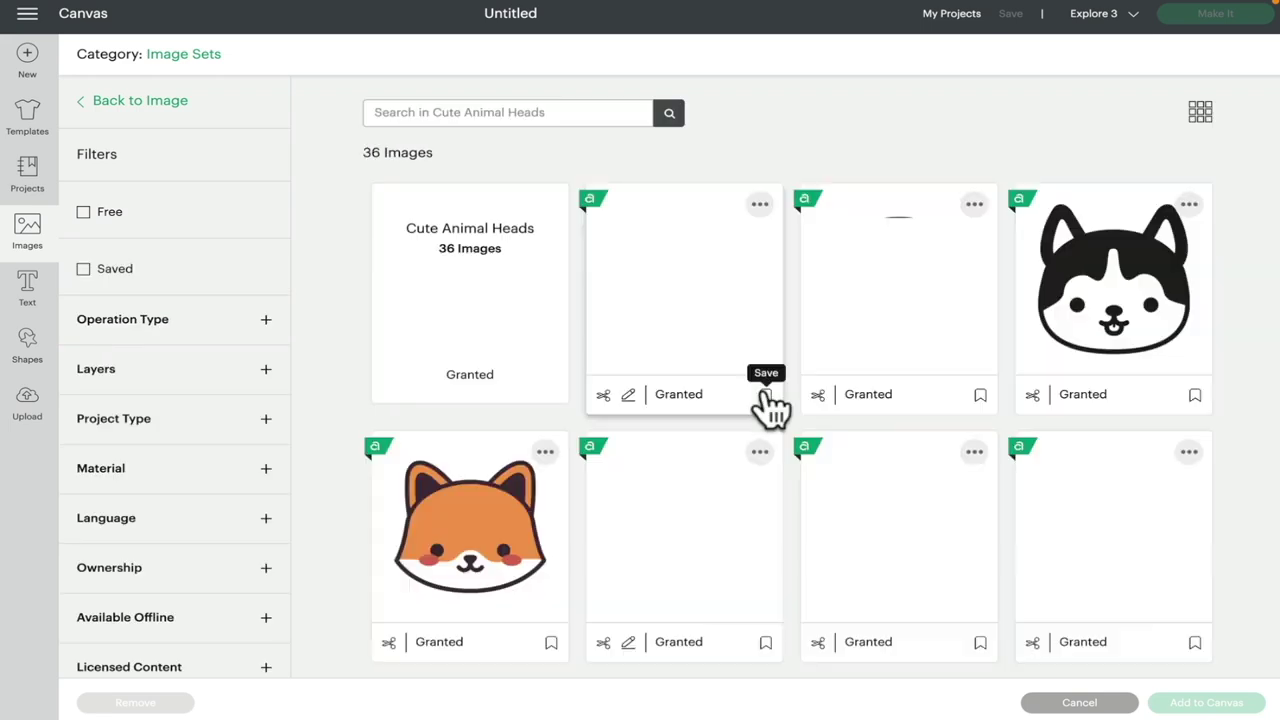
pyautogui.scroll(-5, 813, 534)
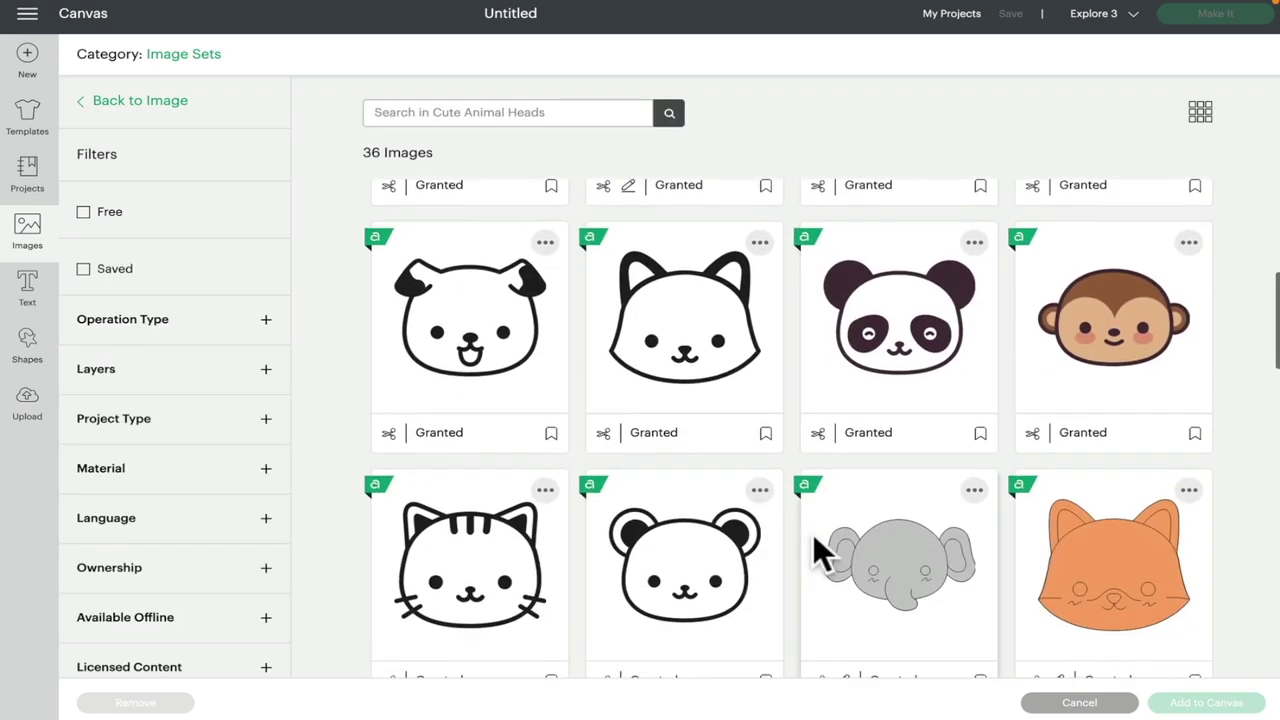
pyautogui.scroll(-3, 813, 534)
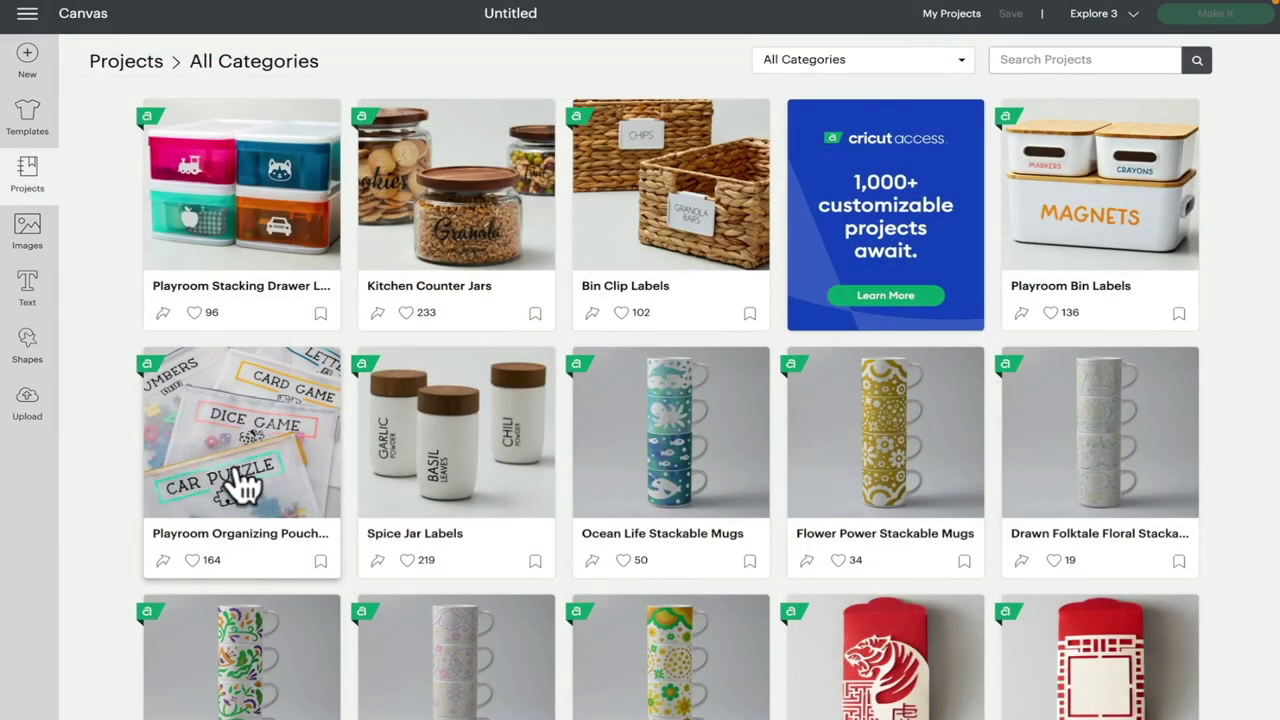
# Step: Open the Playroom Organizing Pouches project details and look up its ABC Blocks image #M36742
pyautogui.click(240, 485)
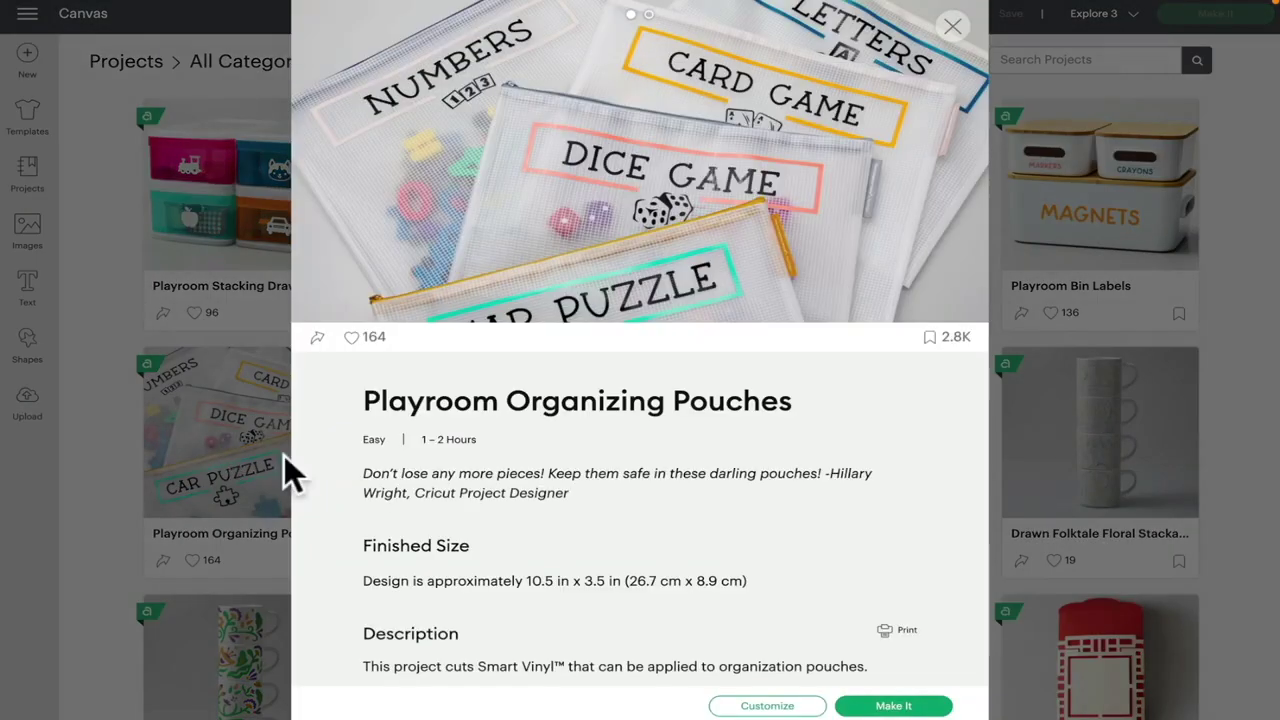
pyautogui.scroll(-2, 484, 525)
pyautogui.scroll(-12, 481, 515)
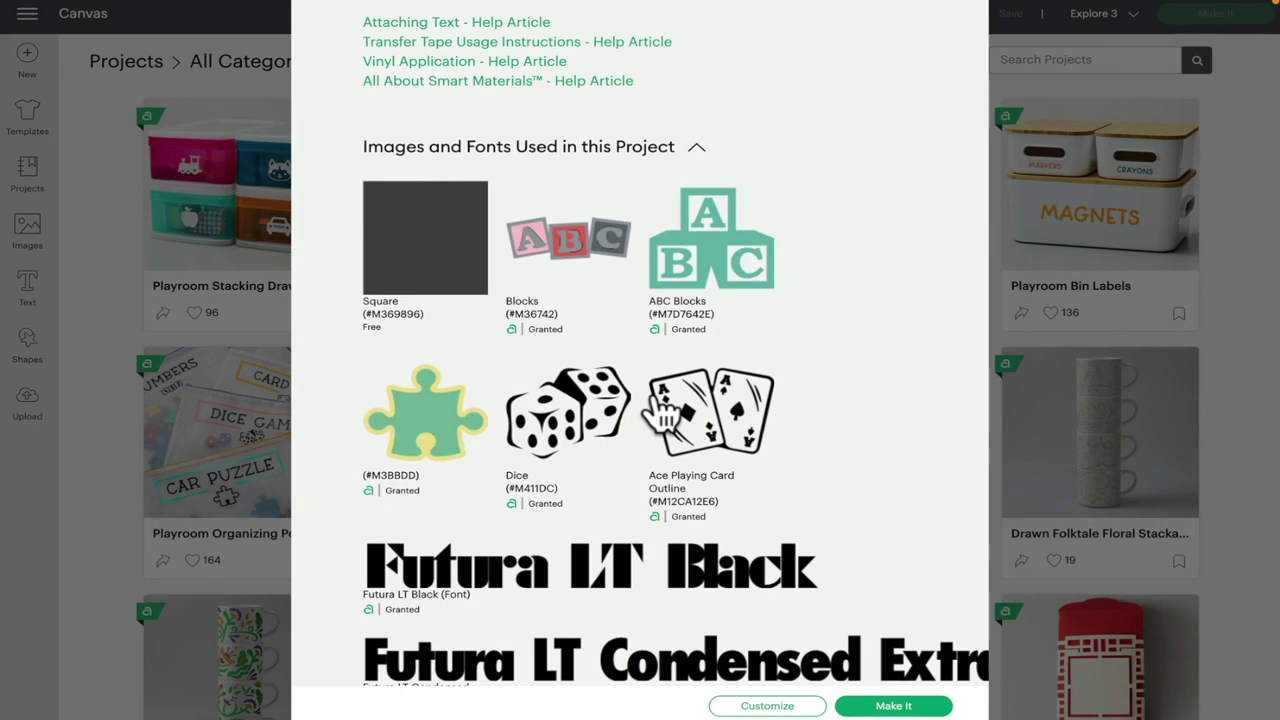
pyautogui.click(541, 316)
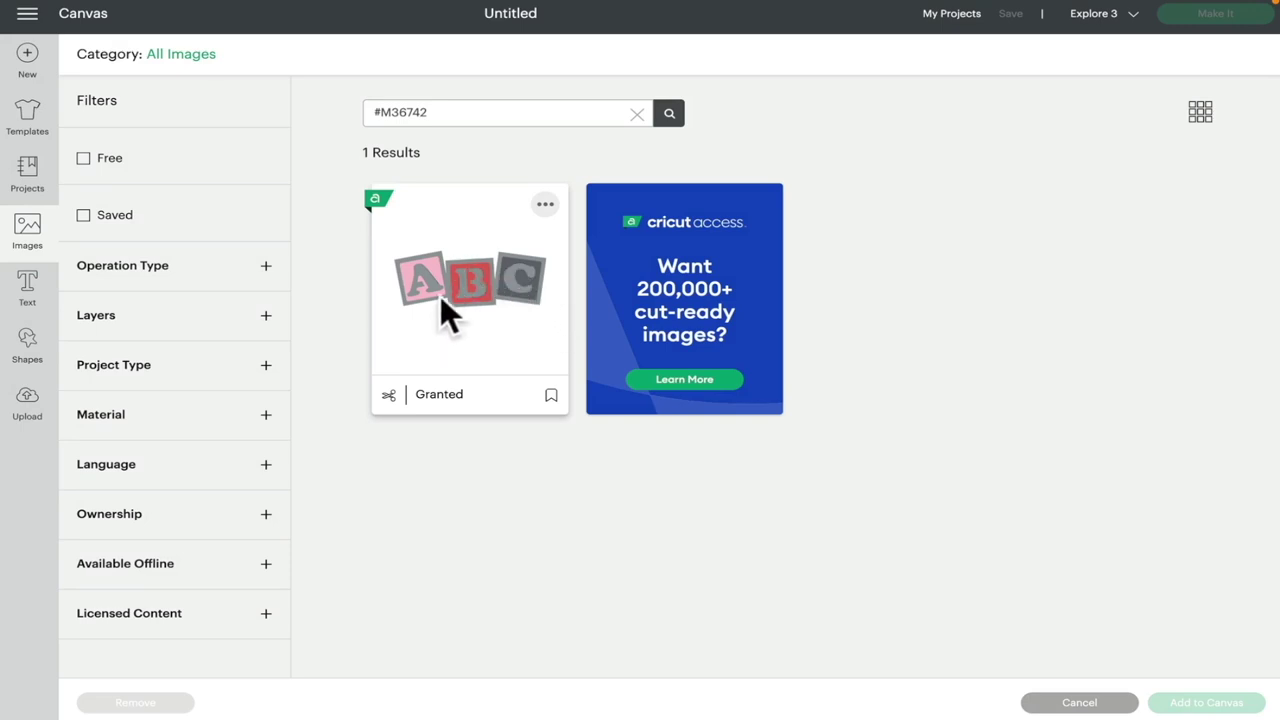
# Step: View the Blocks image's sets and browse the 173-image Tiny Treasures set
pyautogui.click(543, 207)
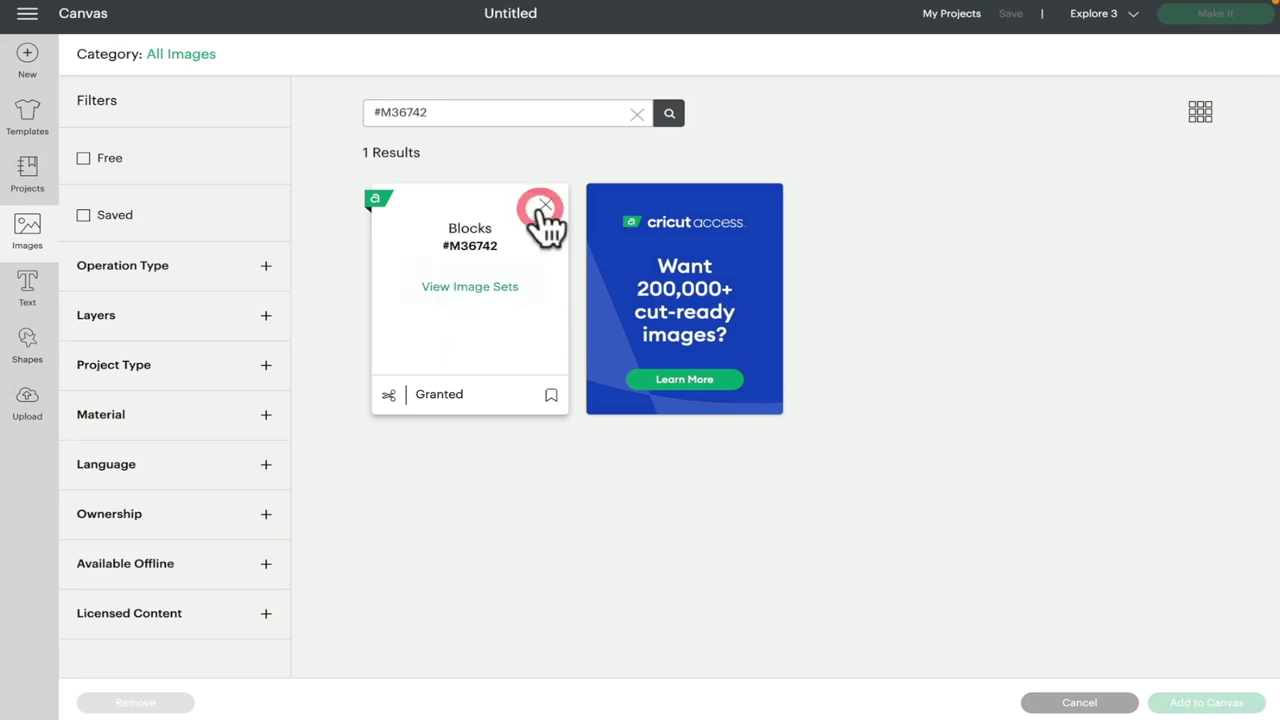
pyautogui.click(505, 287)
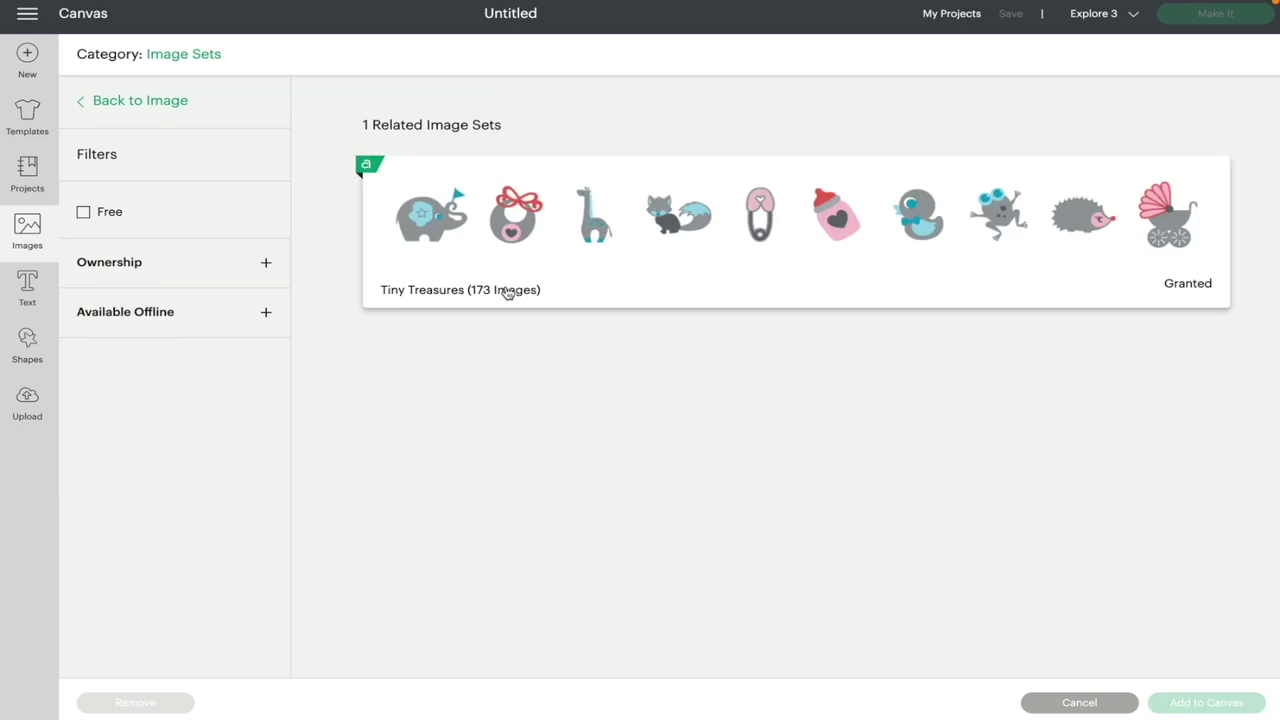
pyautogui.click(613, 241)
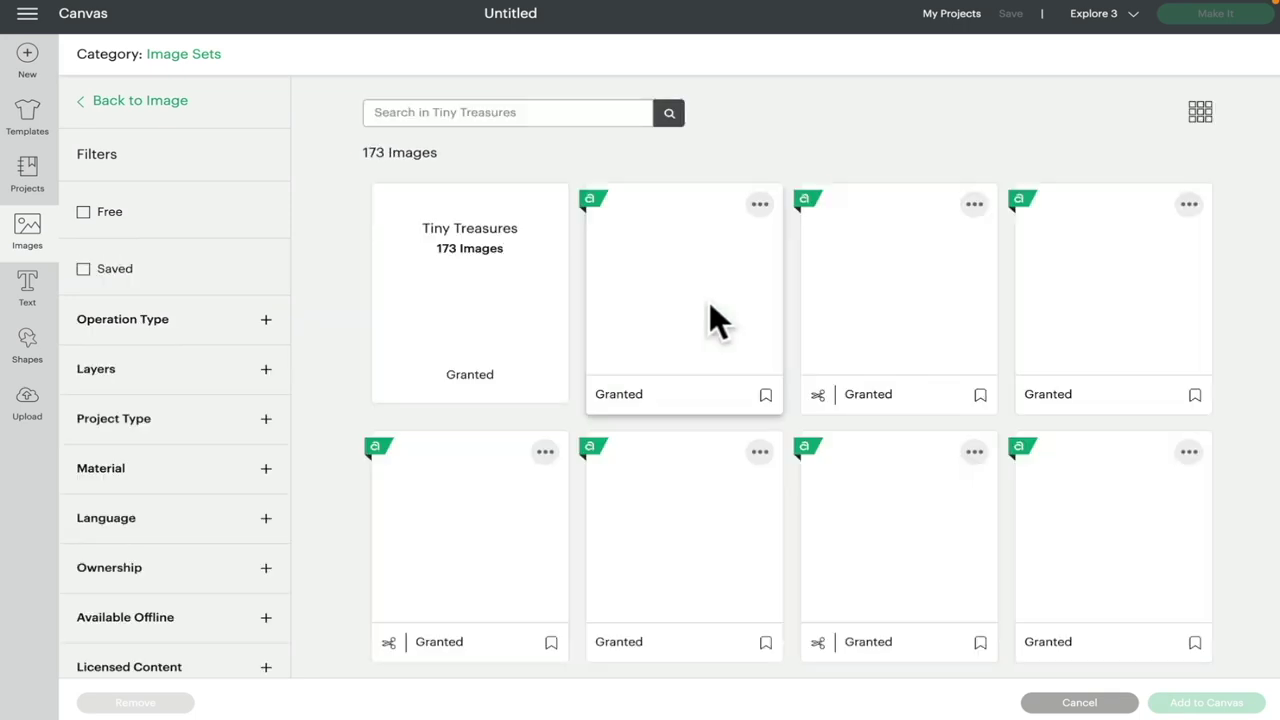
pyautogui.scroll(-7, 813, 465)
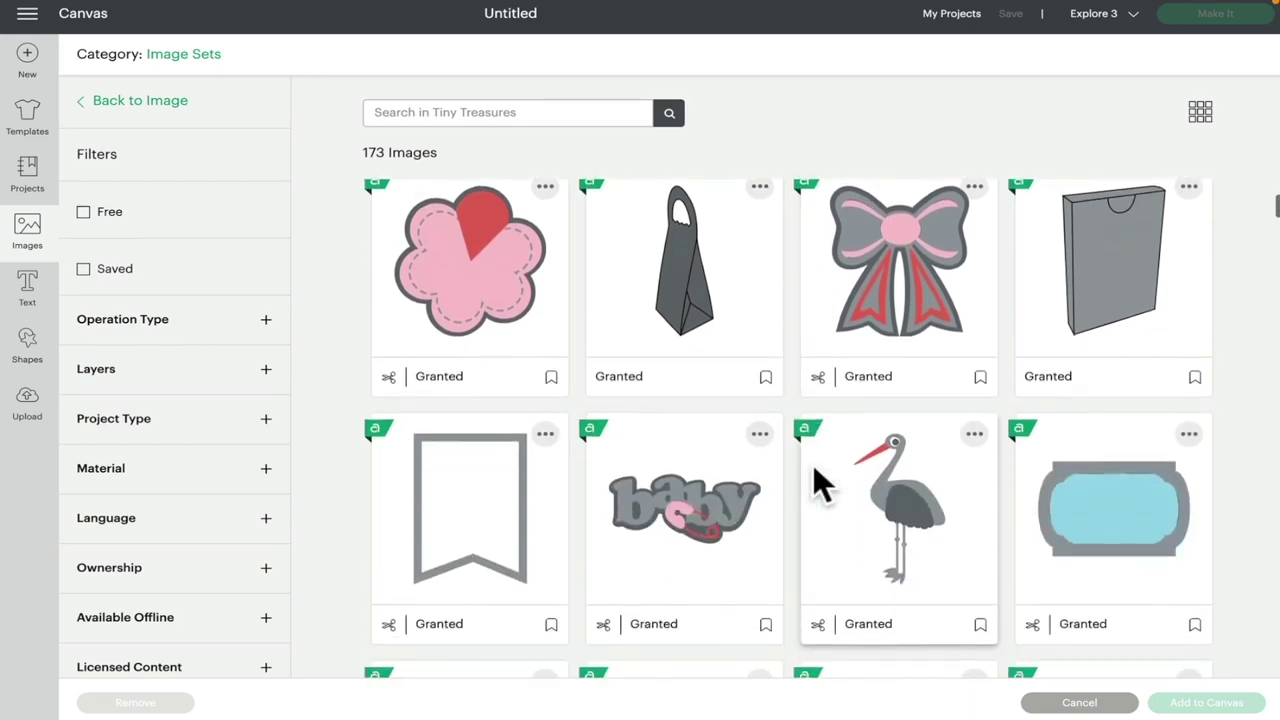
pyautogui.scroll(-10, 813, 468)
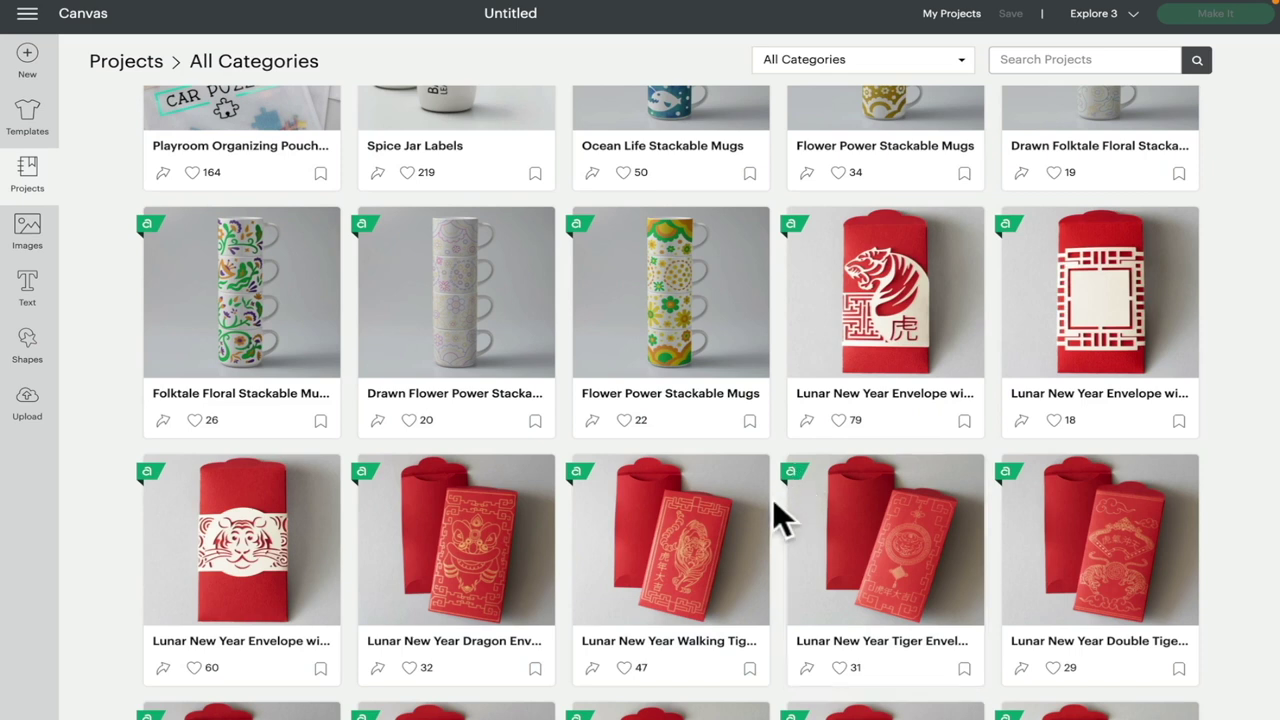
# Step: Review the Lunar New Year Walking Tiger Envelope details and open it in the canvas
pyautogui.click(688, 585)
pyautogui.scroll(-15, 686, 575)
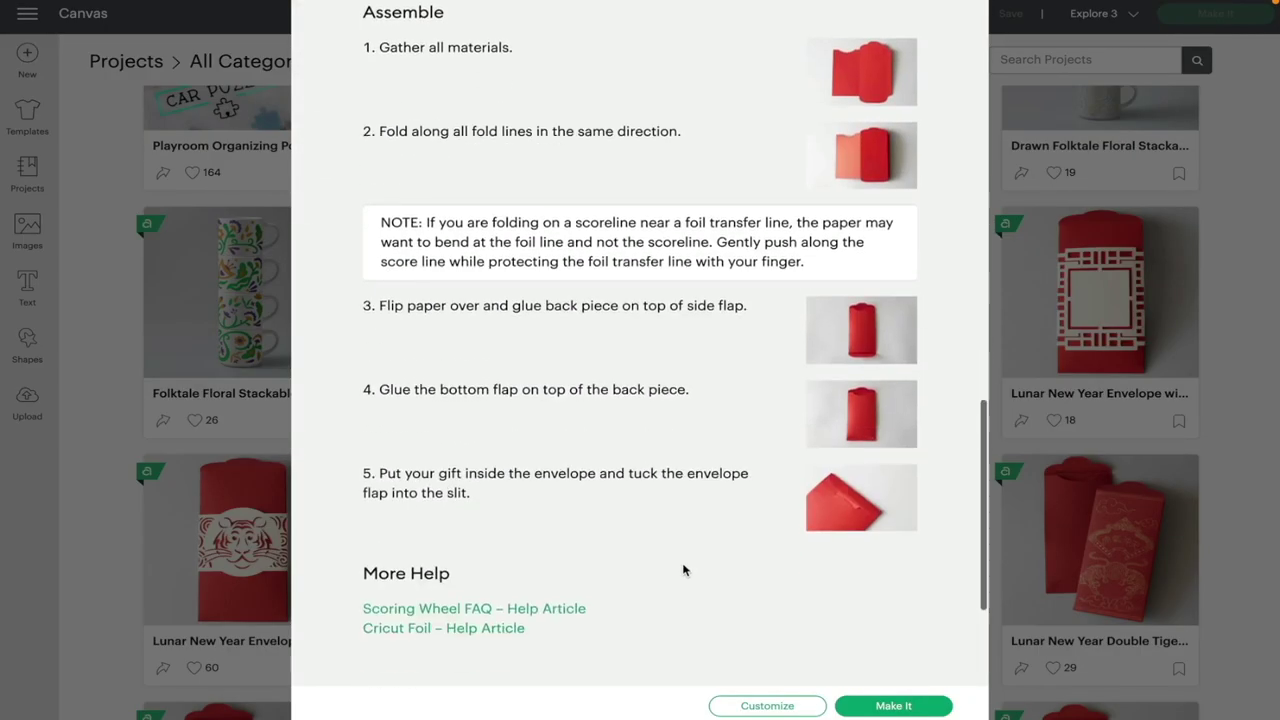
pyautogui.scroll(-3, 684, 570)
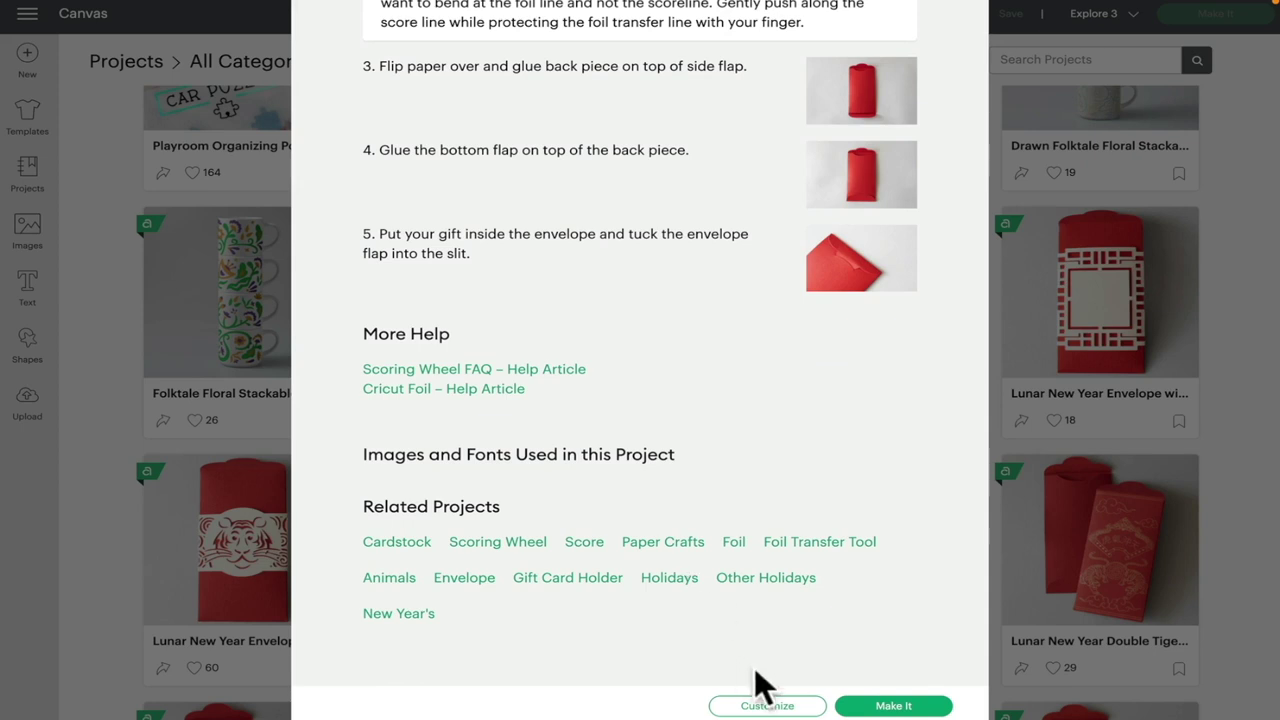
pyautogui.click(767, 706)
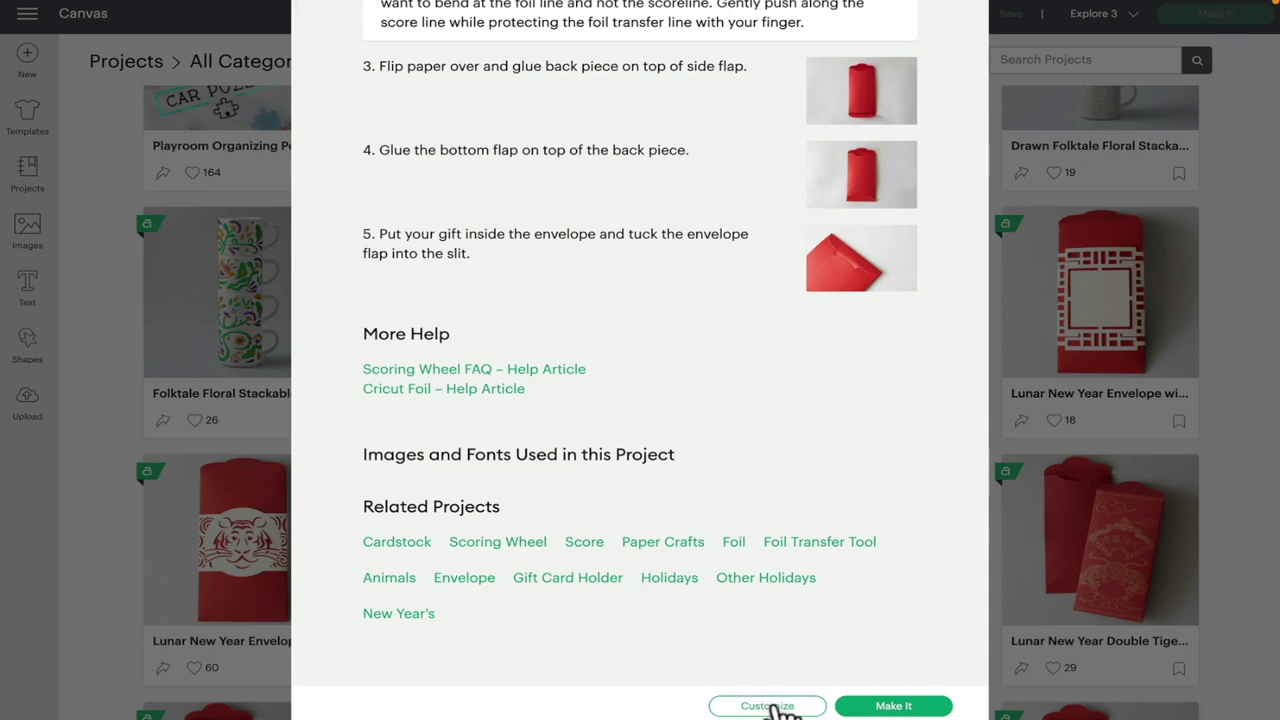
# Step: Detach the envelope layers and delete the Basic Cut and Score layers, keeping the Bold Foil tiger
pyautogui.click(268, 432)
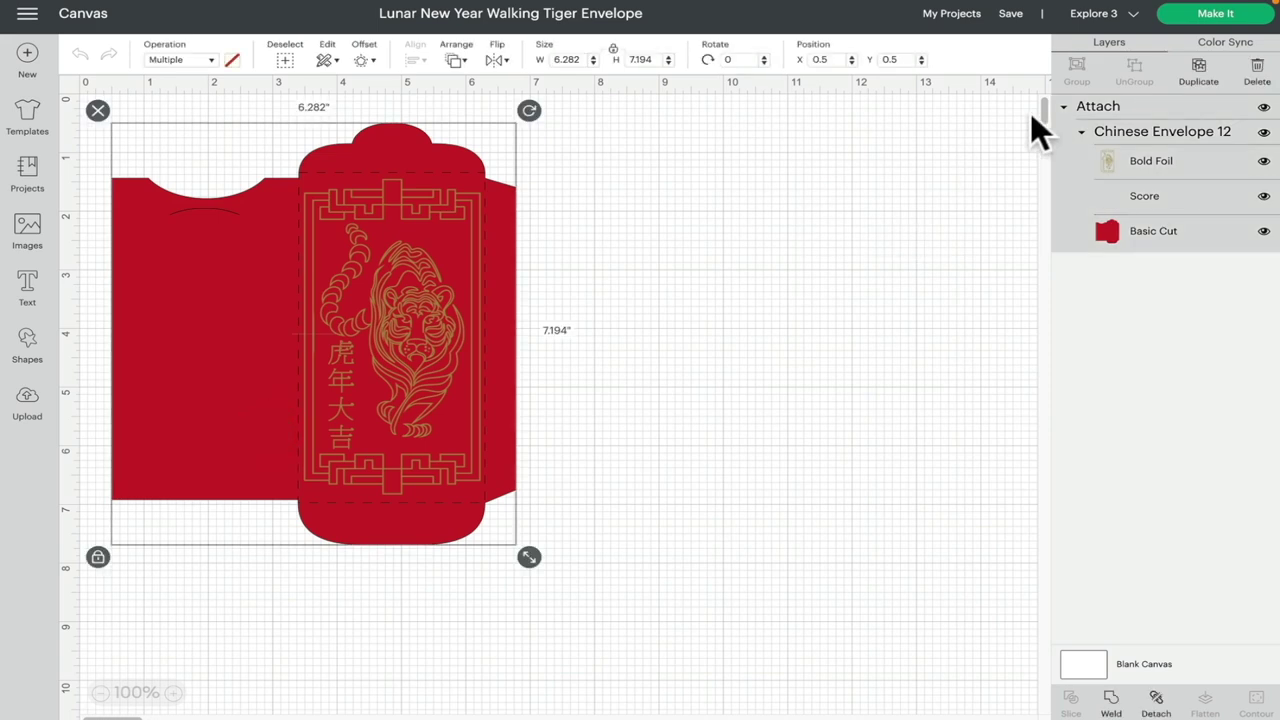
pyautogui.click(1156, 698)
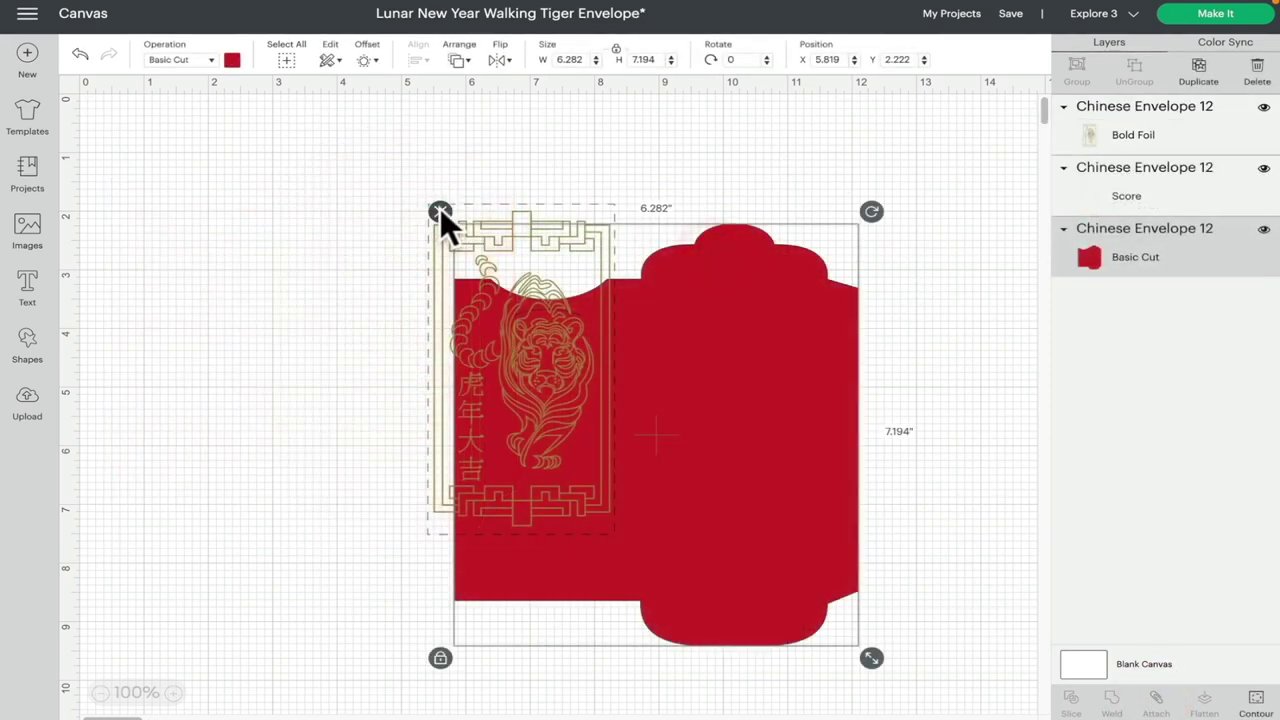
pyautogui.click(440, 212)
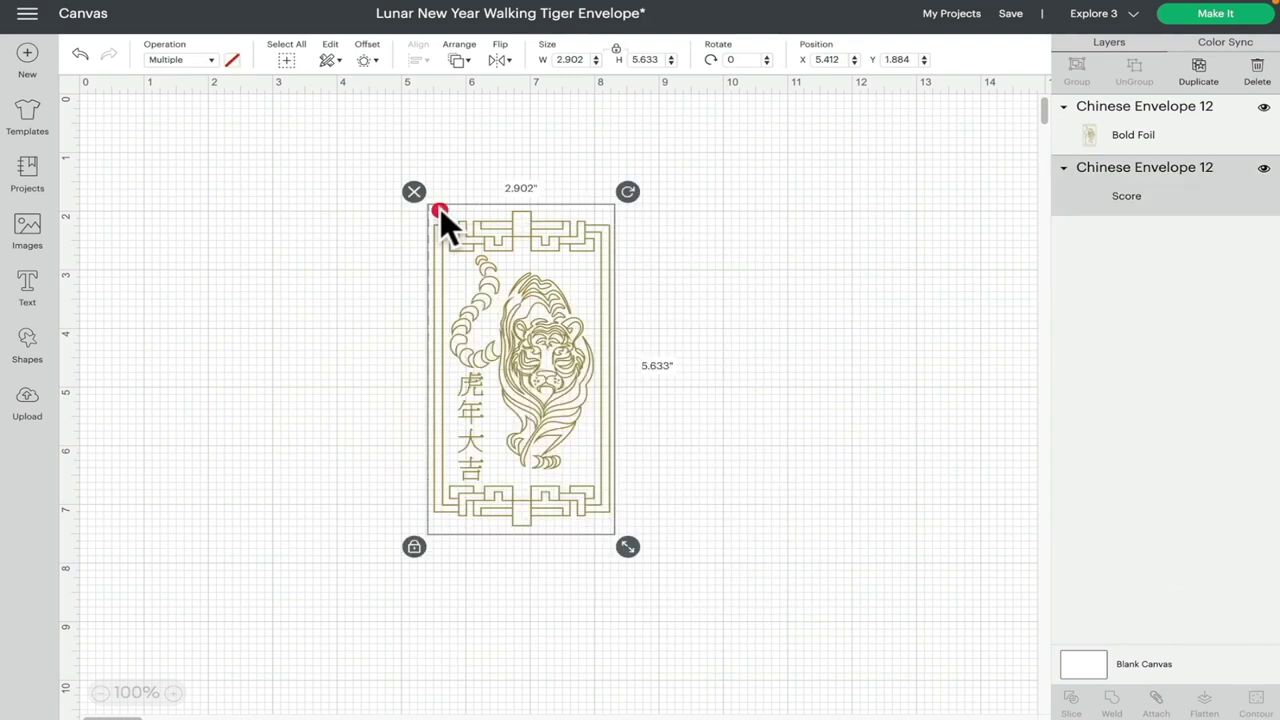
pyautogui.click(1116, 188)
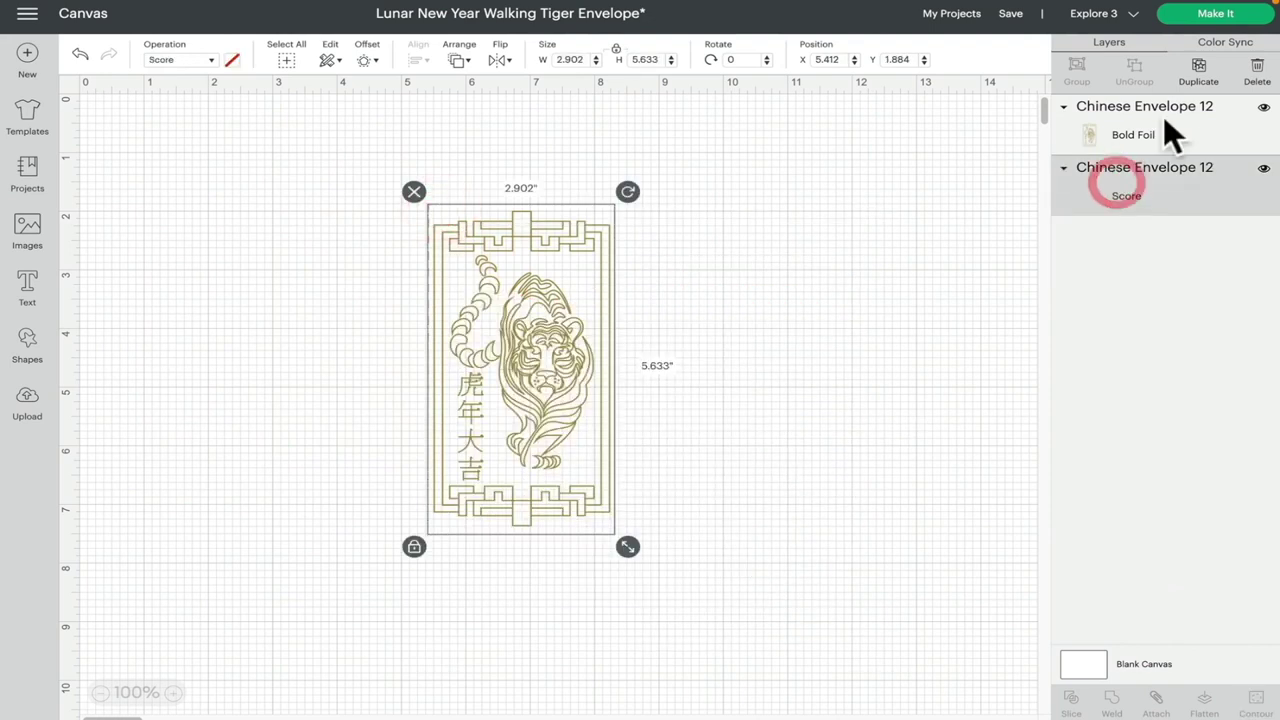
pyautogui.click(1257, 66)
# Step: Move the foil tiger toward the top-left and choose Save As
pyautogui.moveTo(559, 377); pyautogui.dragTo(299, 326)
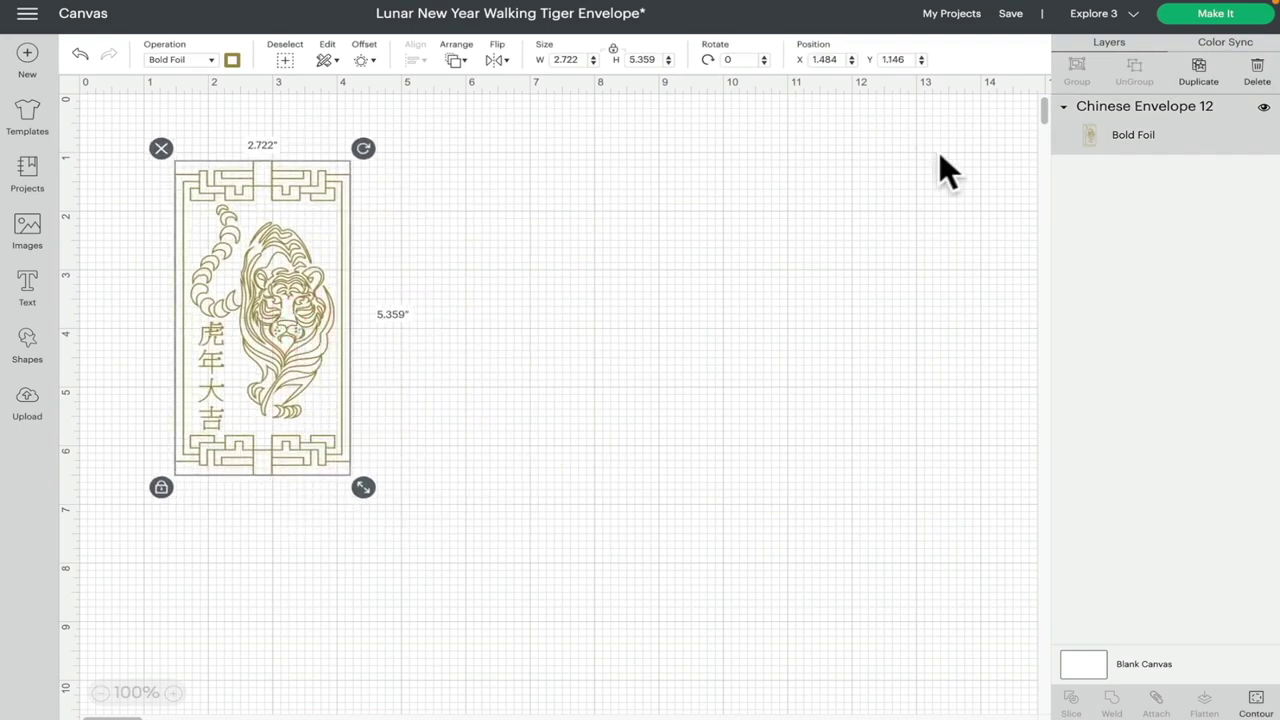
pyautogui.click(1016, 20)
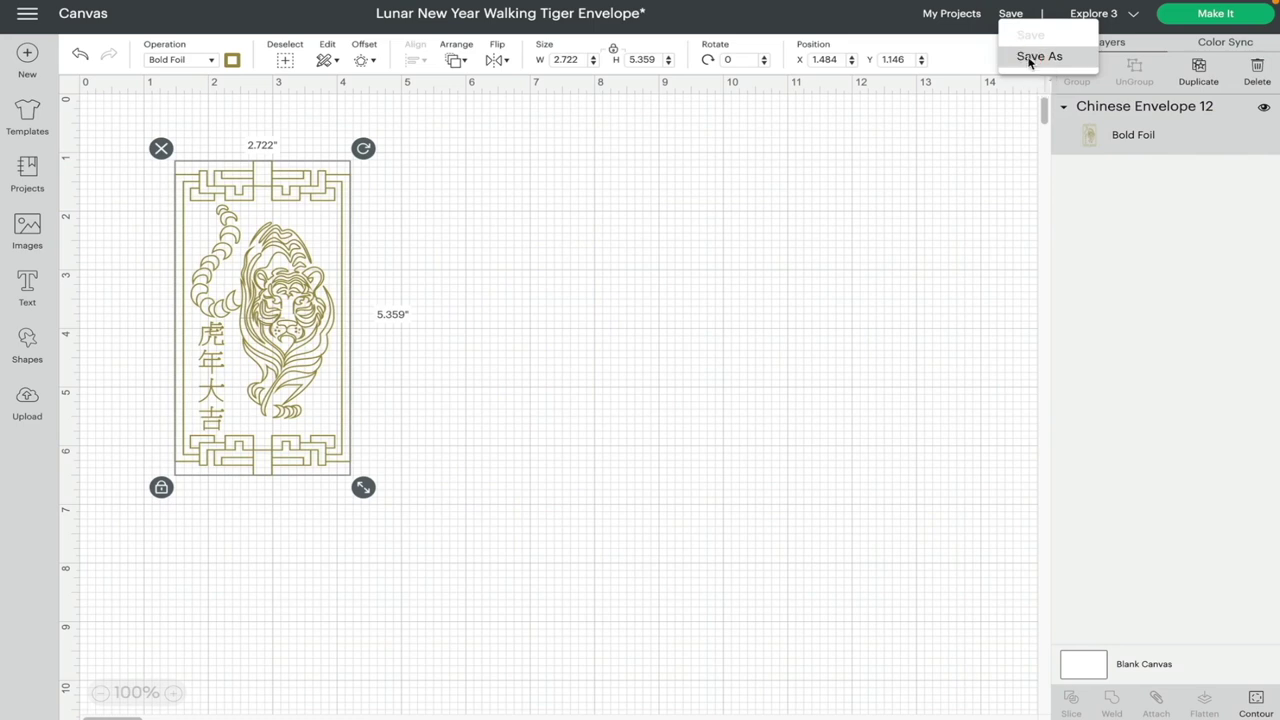
pyautogui.click(1030, 58)
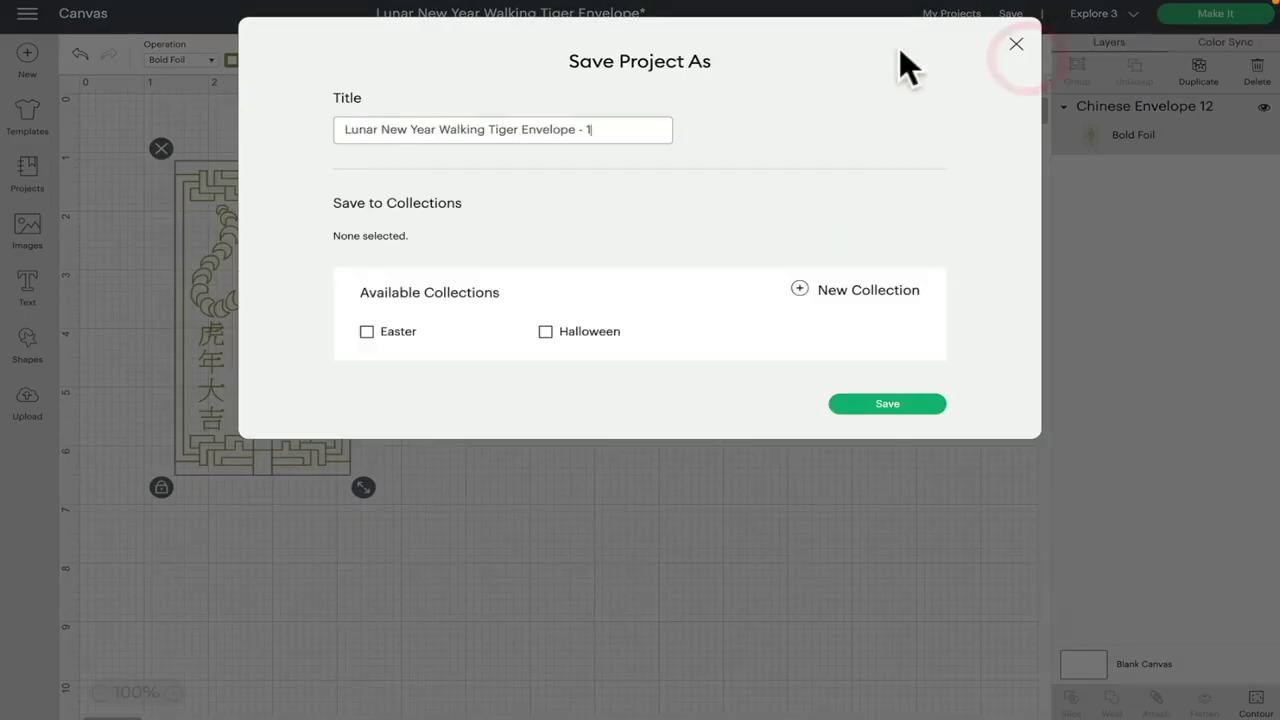
# Step: Save the project with the title 'chinese new year tiger draw'
pyautogui.tripleClick(343, 126)
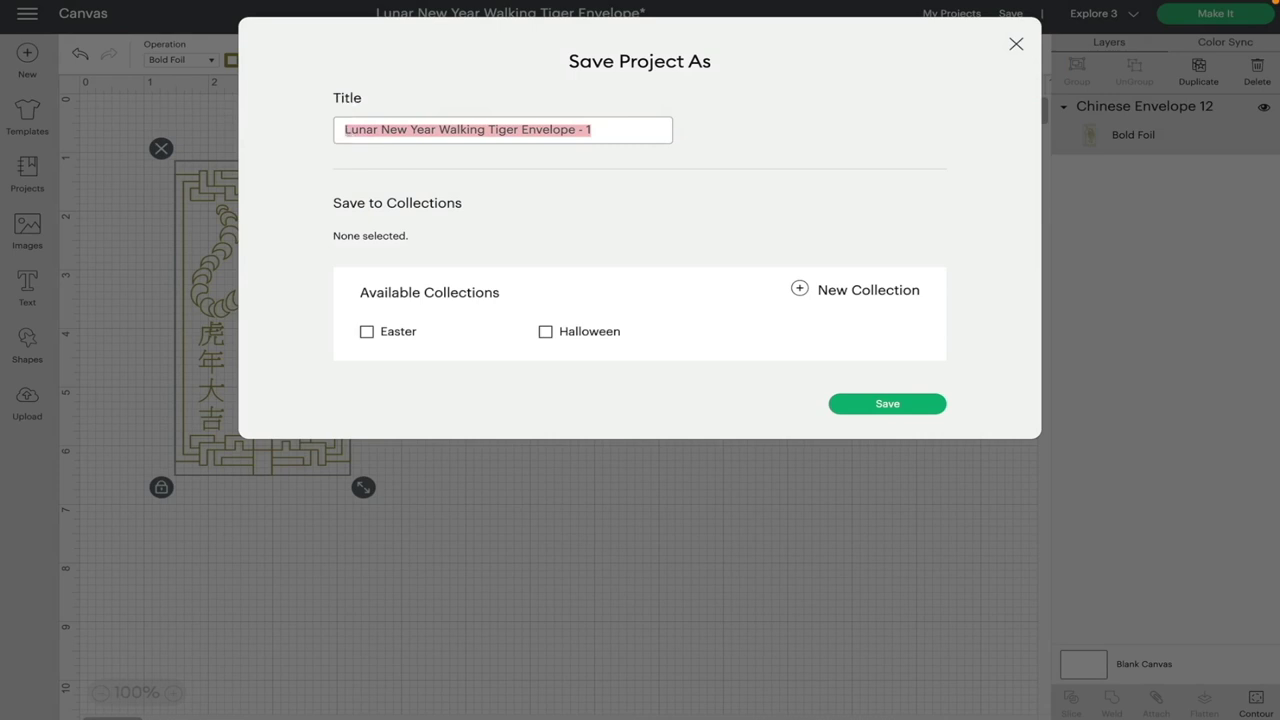
pyautogui.write('chine')
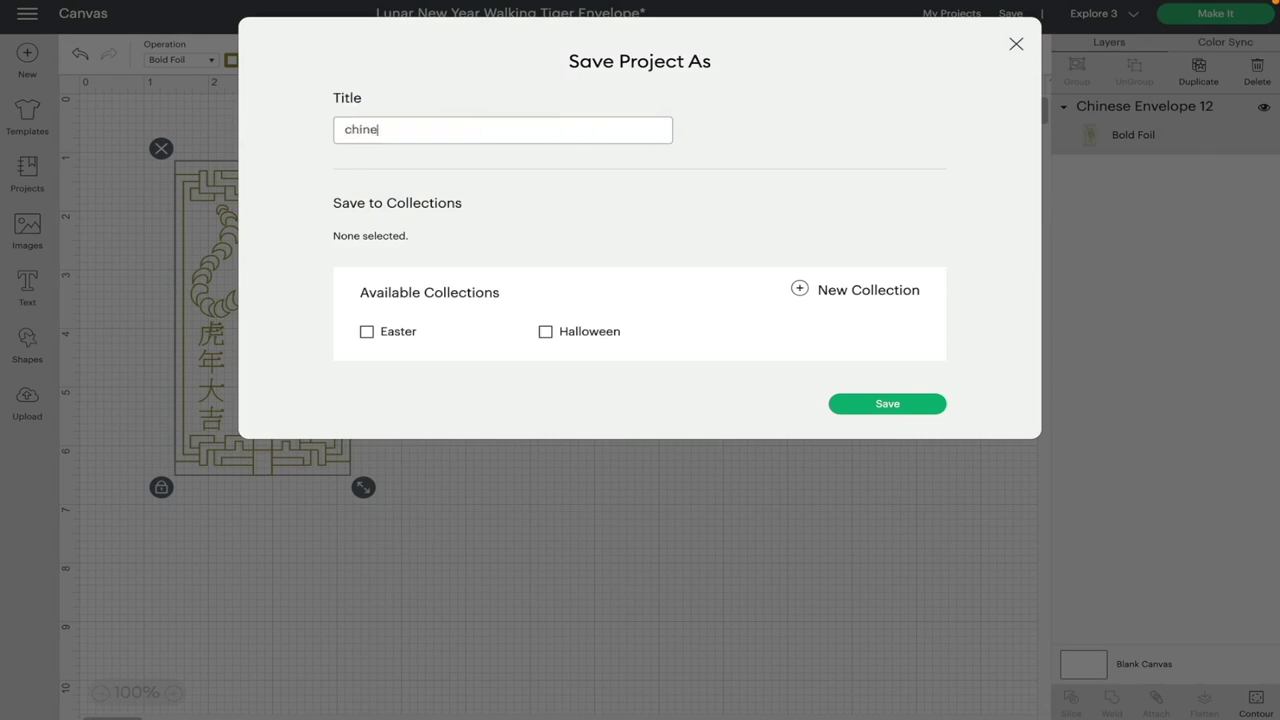
pyautogui.write('se new year tiger draw')
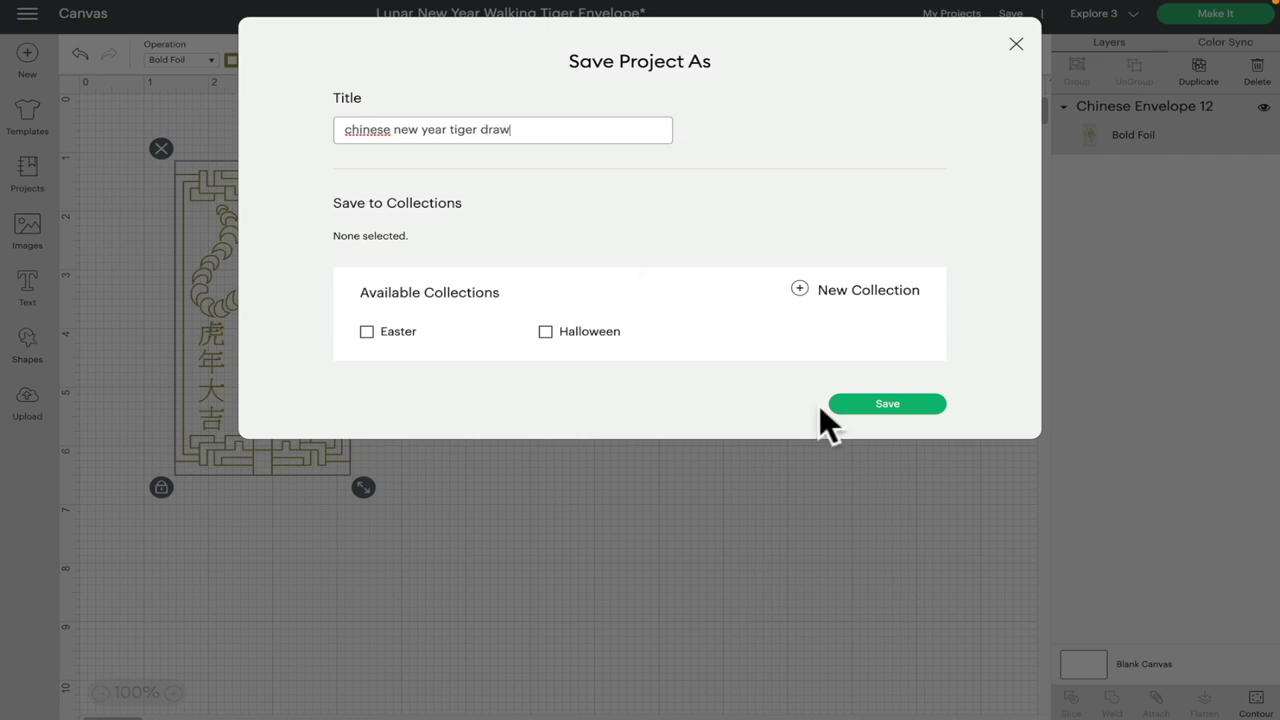
pyautogui.click(887, 404)
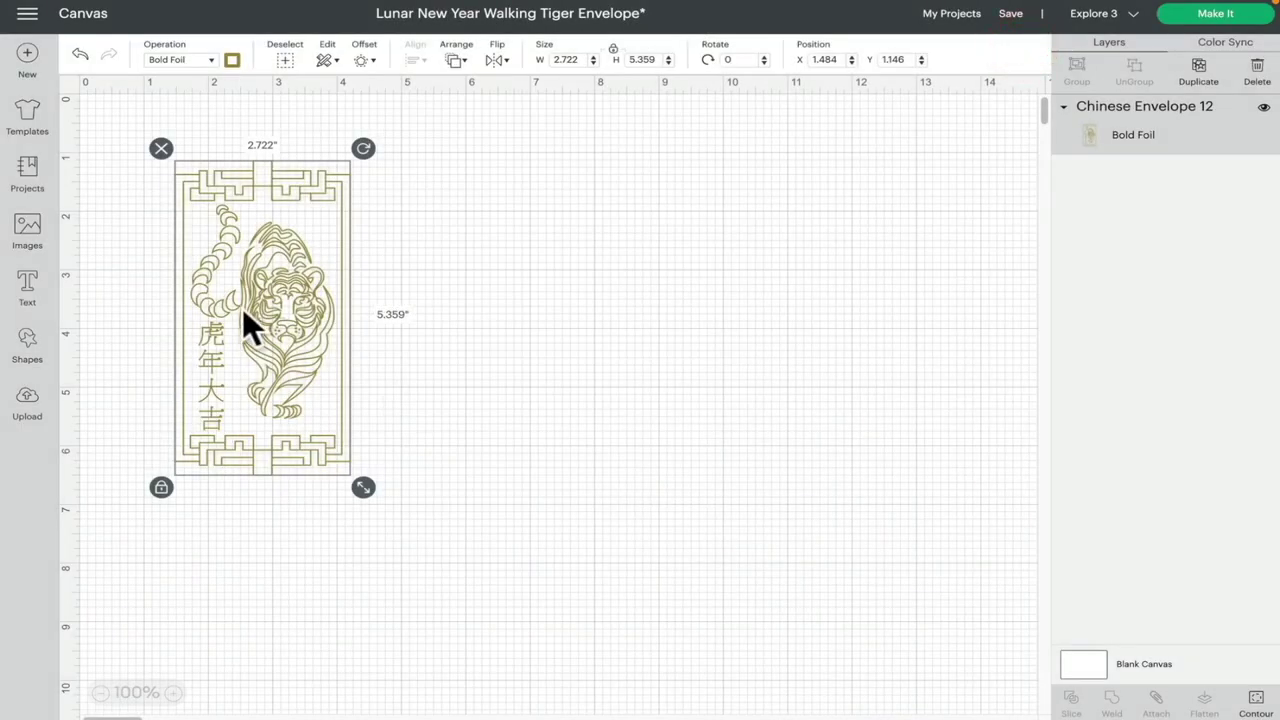
pyautogui.click(29, 228)
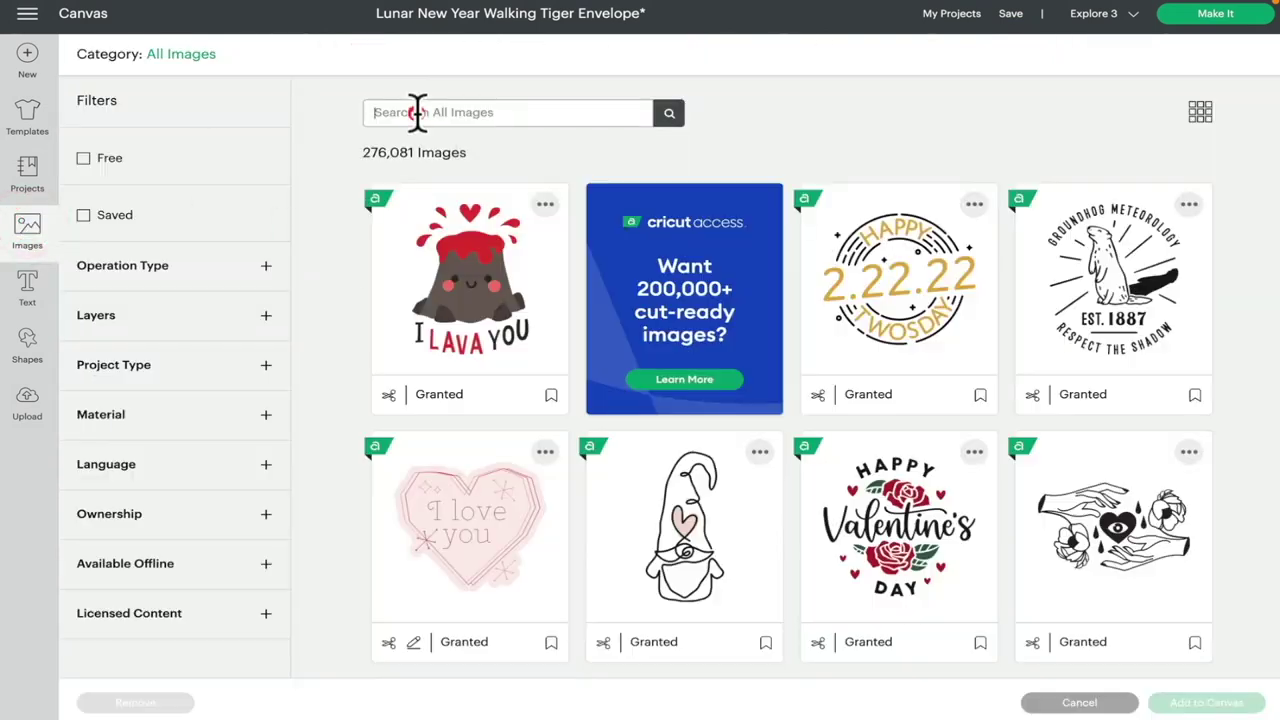
pyautogui.click(417, 112)
pyautogui.write('card')
pyautogui.press('Return')
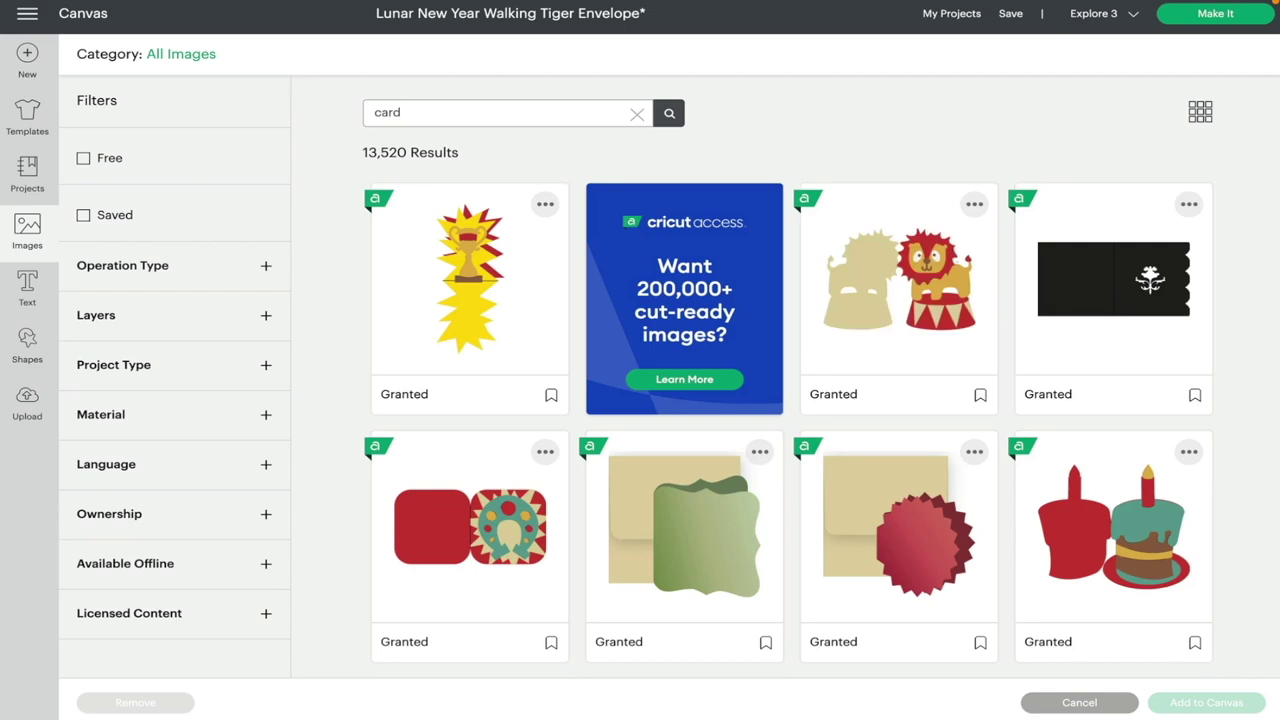
pyautogui.click(20, 232)
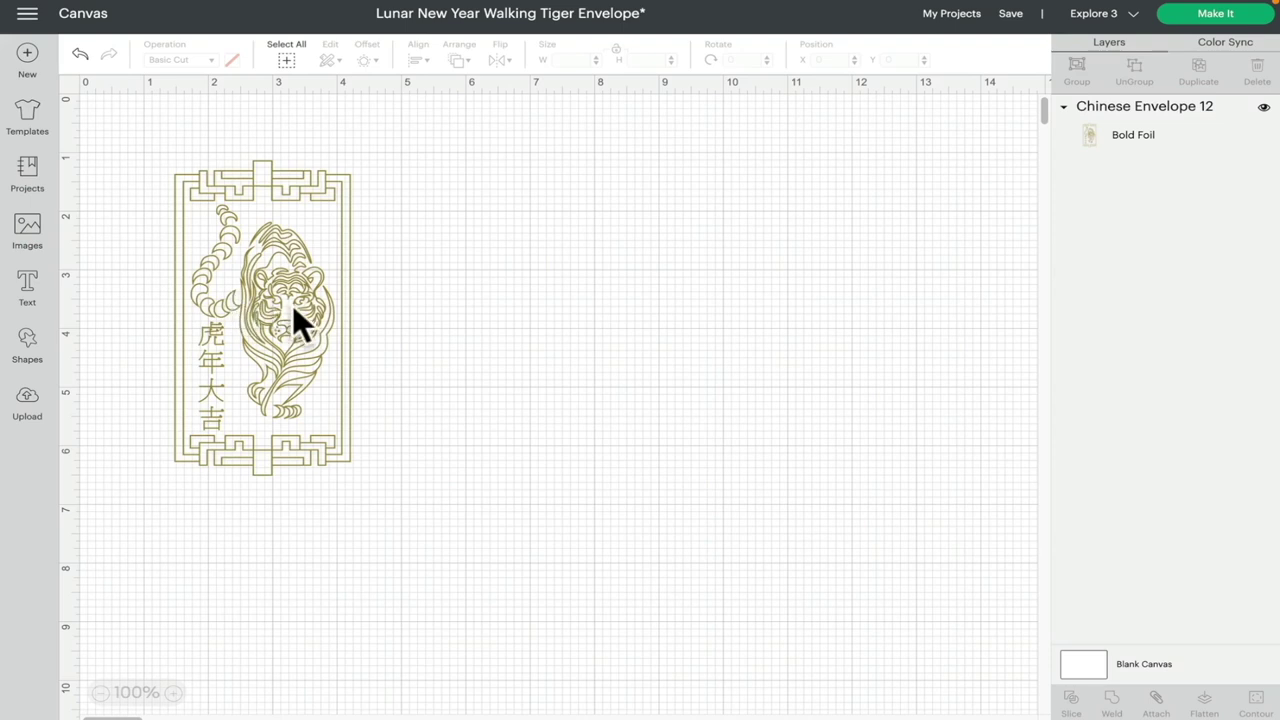
pyautogui.moveTo(292, 305); pyautogui.dragTo(359, 333)
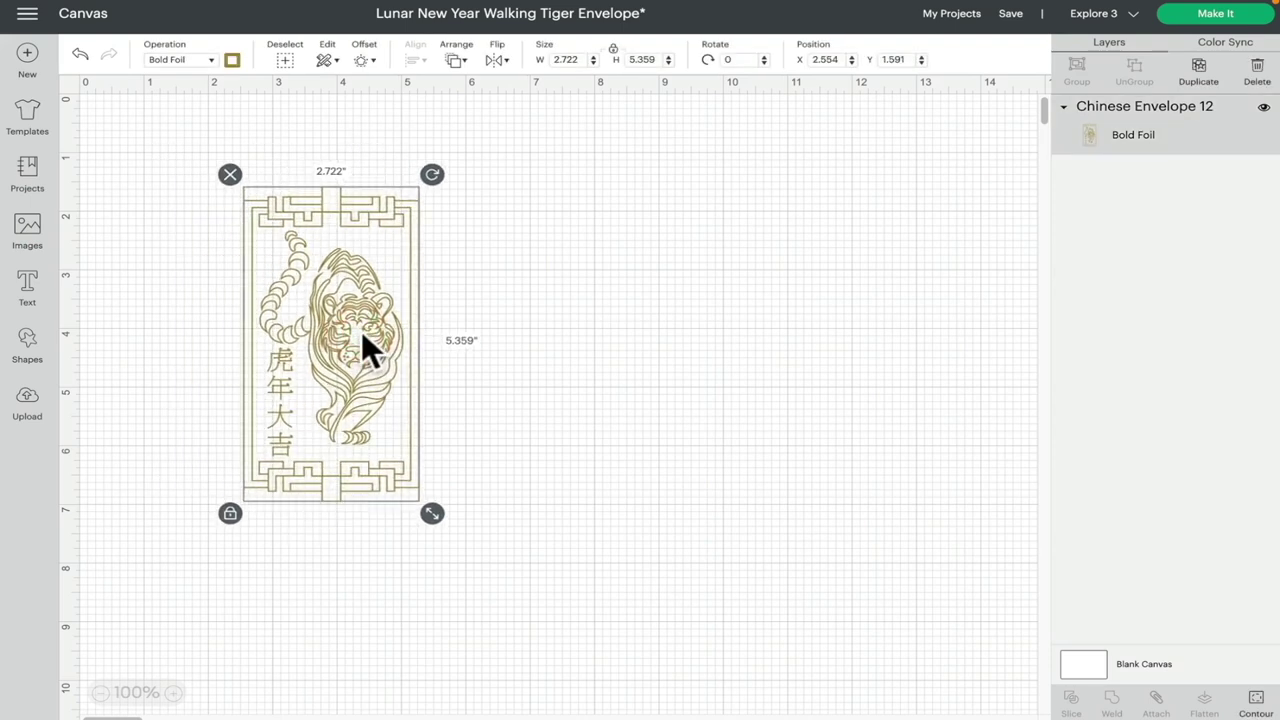
# Step: Return to the All Categories projects gallery from the canvas
pyautogui.click(27, 172)
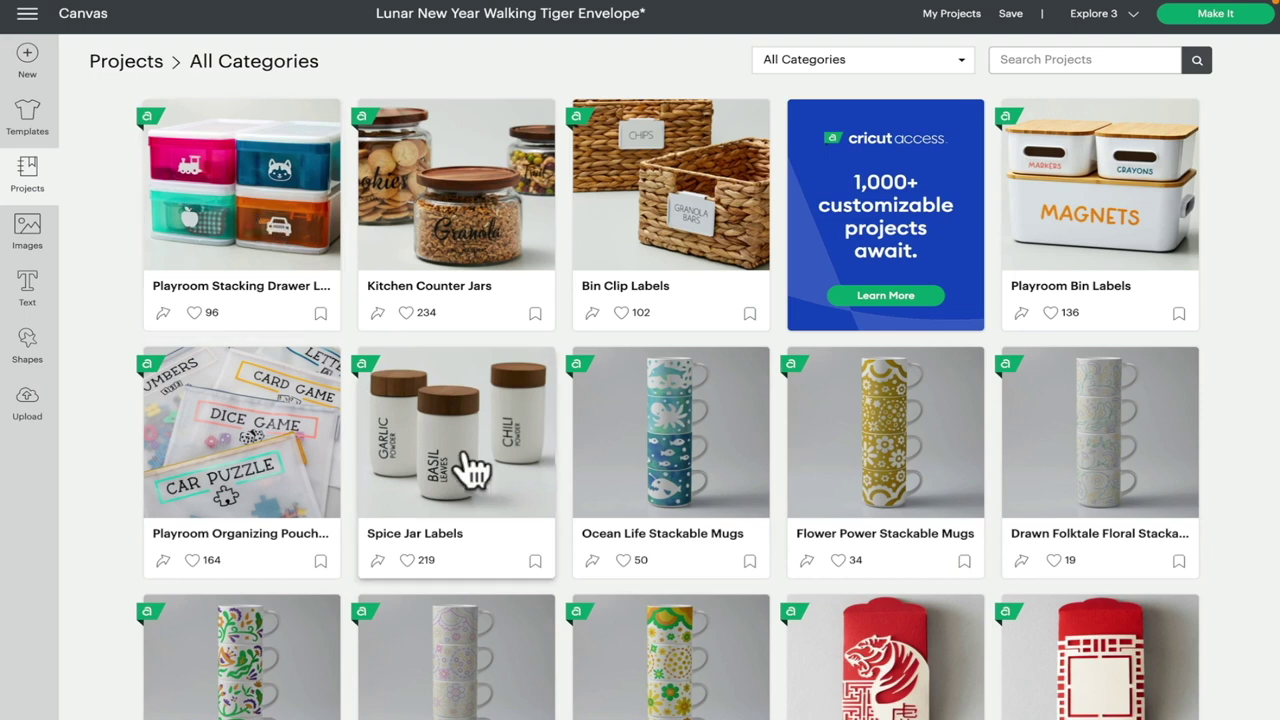
pyautogui.scroll(-4, 466, 390)
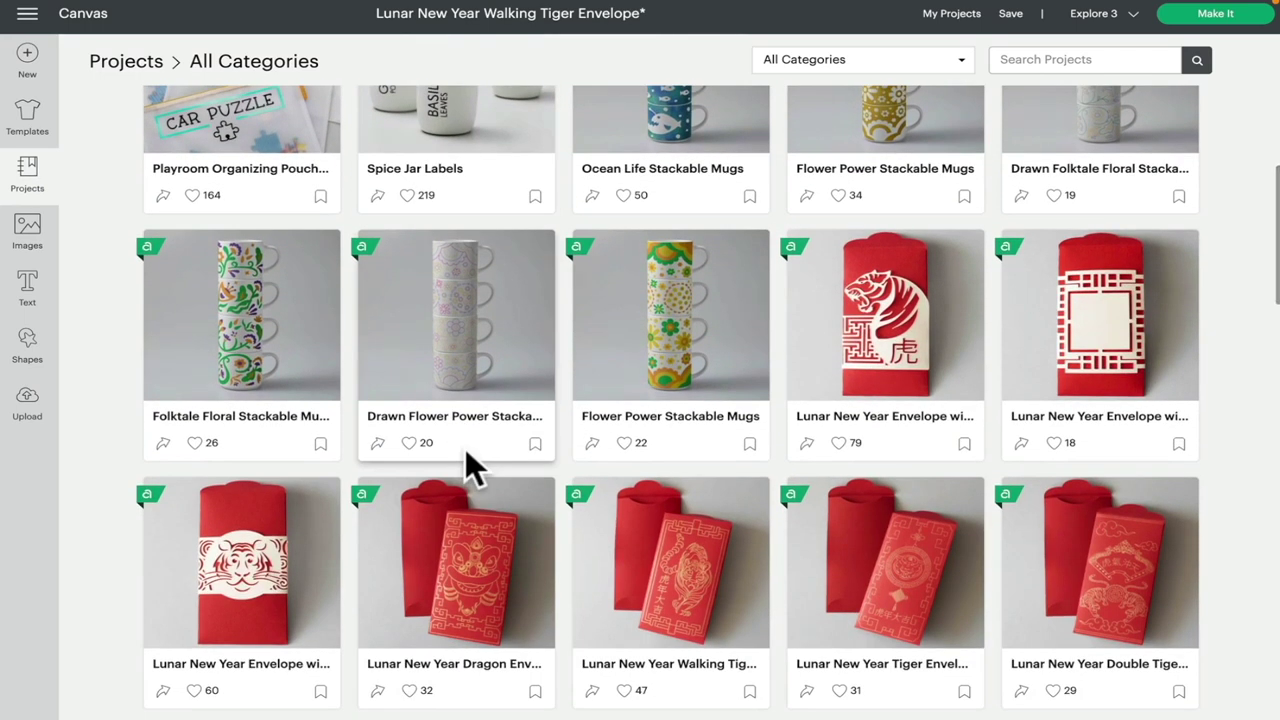